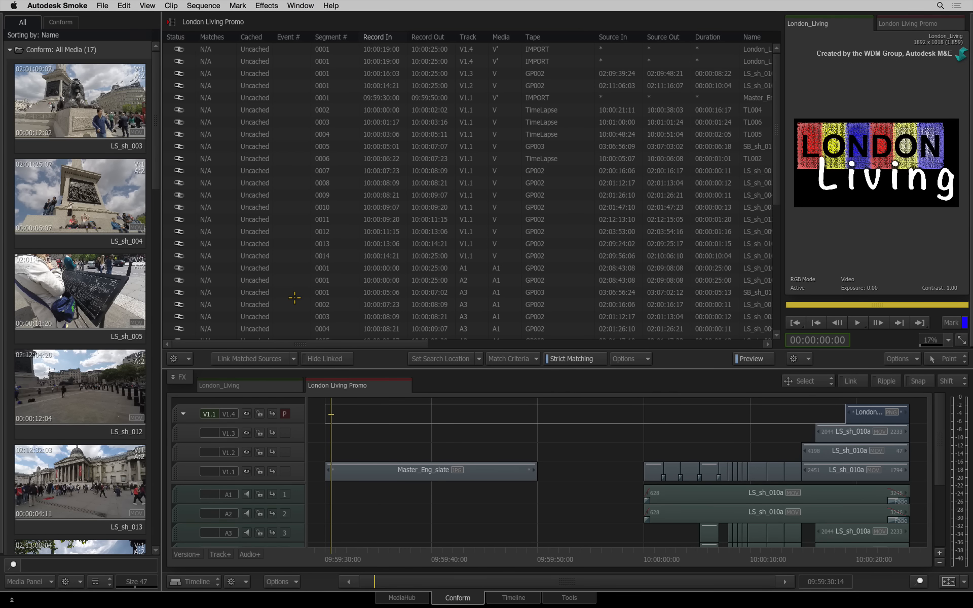
Undo the source linking of the London Living Promo sequence and bring the source timecode columns into view
{"action": "key", "text": "super+z"}
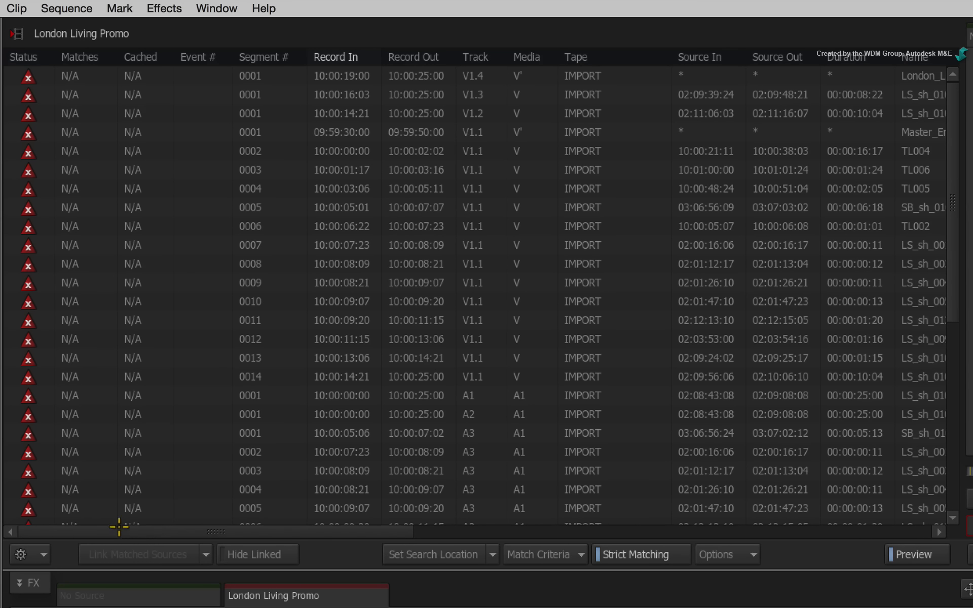
{"action": "left_click_drag", "start_coordinate": [215, 532], "coordinate": [380, 532]}
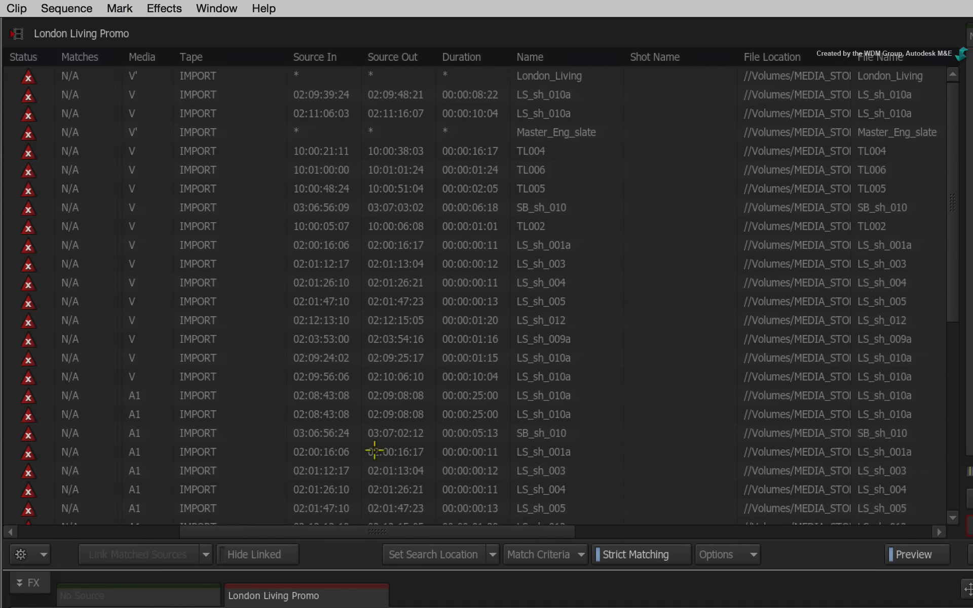
{"action": "left_click", "coordinate": [318, 151]}
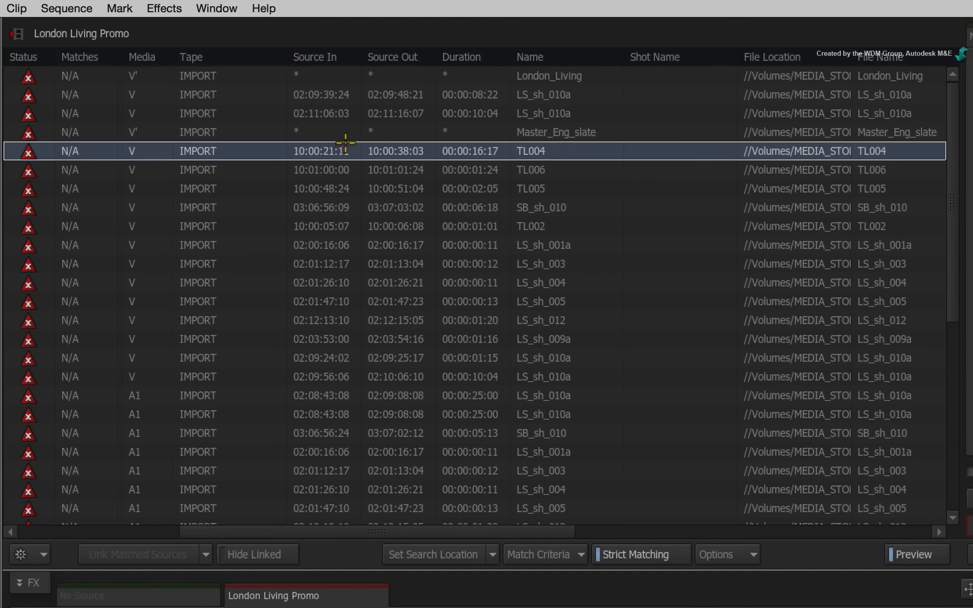
{"action": "left_click_drag", "start_coordinate": [323, 150], "coordinate": [272, 176]}
{"action": "key", "text": "super+z"}
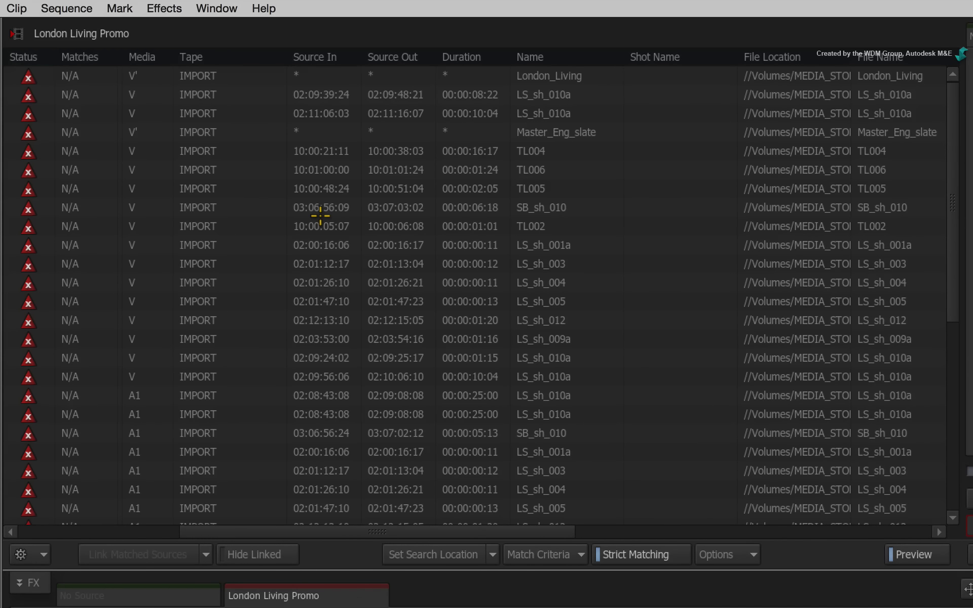
{"action": "left_click", "coordinate": [320, 151]}
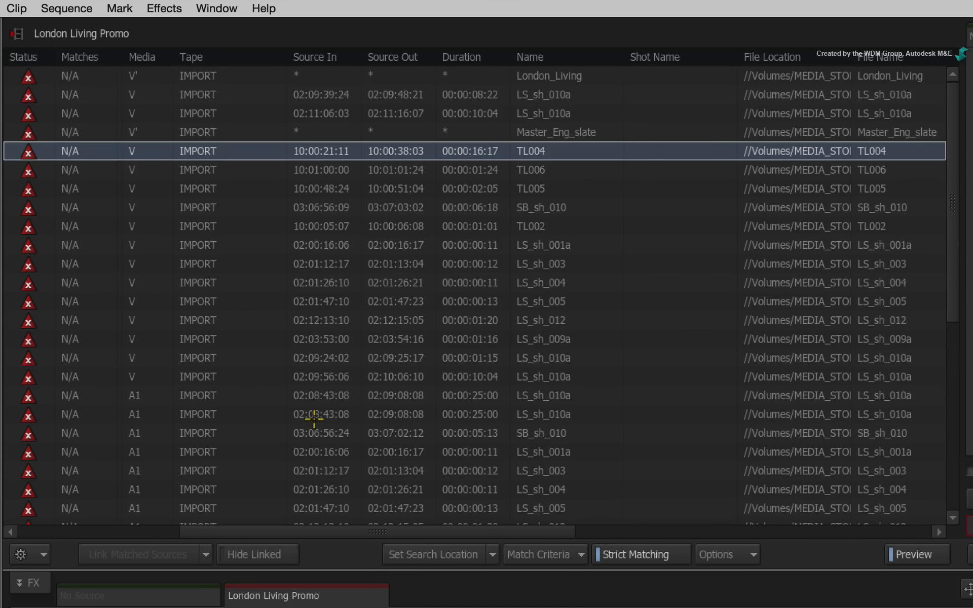
{"action": "left_click", "coordinate": [317, 450], "text": "shift"}
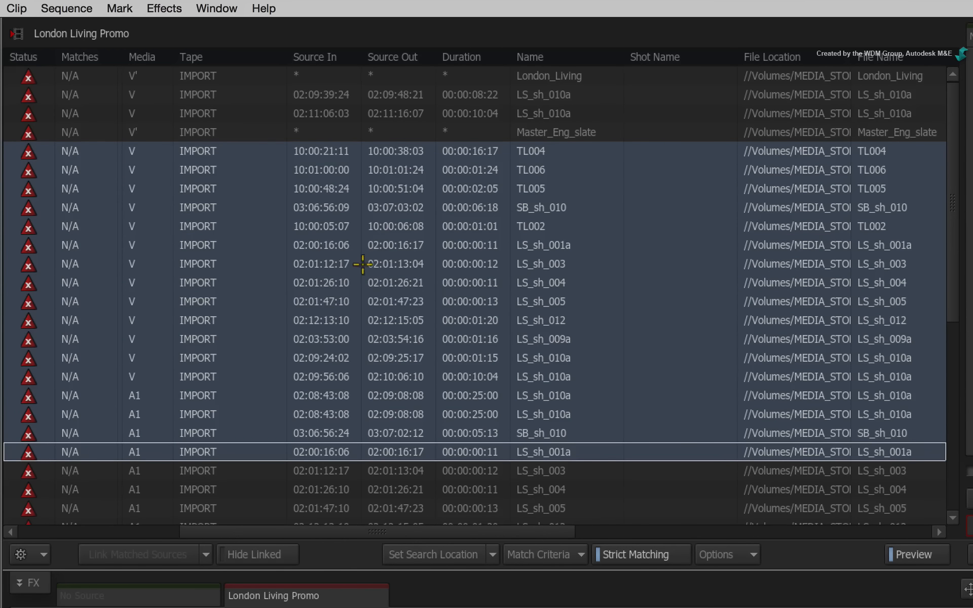
{"action": "mouse_move", "coordinate": [328, 207]}
{"action": "left_mouse_down"}
{"action": "mouse_move", "coordinate": [347, 207]}
{"action": "mouse_move", "coordinate": [311, 203]}
{"action": "mouse_move", "coordinate": [356, 206]}
{"action": "mouse_move", "coordinate": [304, 206]}
{"action": "mouse_move", "coordinate": [358, 207]}
{"action": "mouse_move", "coordinate": [321, 206]}
{"action": "left_mouse_up"}
{"action": "key", "text": "super+z"}
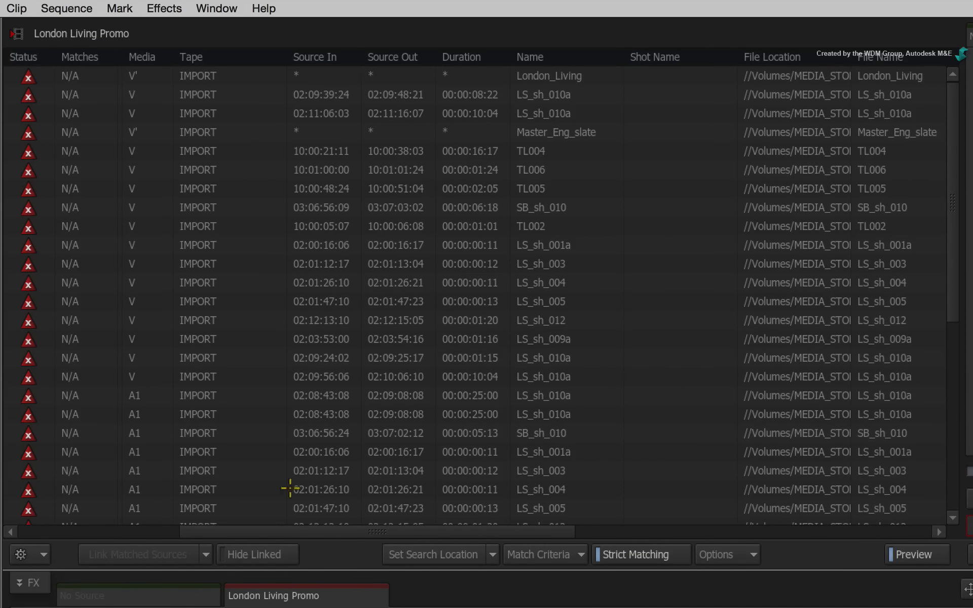
Widen the File Location column to show the full media paths and look through the event list
{"action": "left_click_drag", "start_coordinate": [289, 530], "coordinate": [532, 507]}
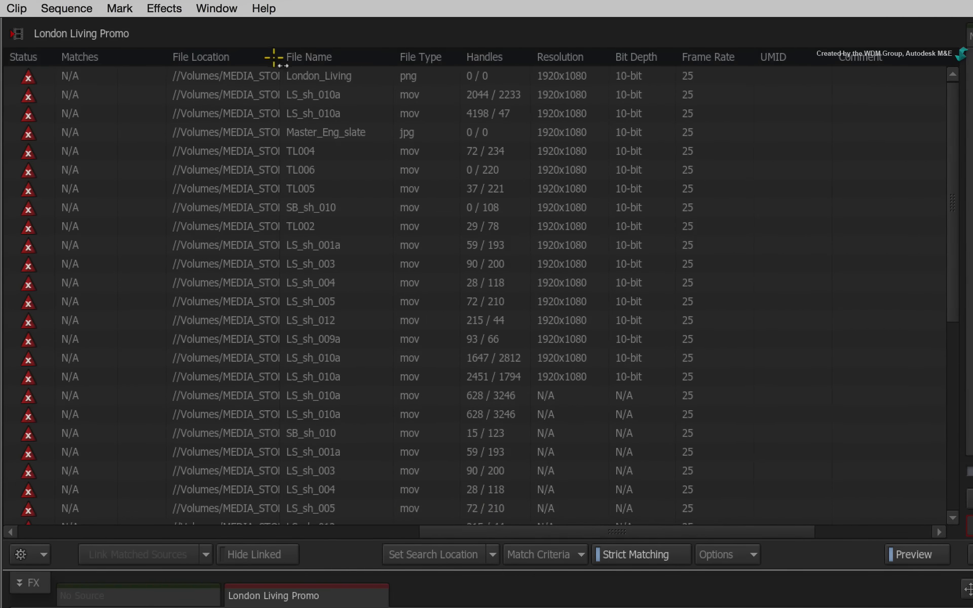
{"action": "left_click_drag", "start_coordinate": [270, 58], "coordinate": [604, 98]}
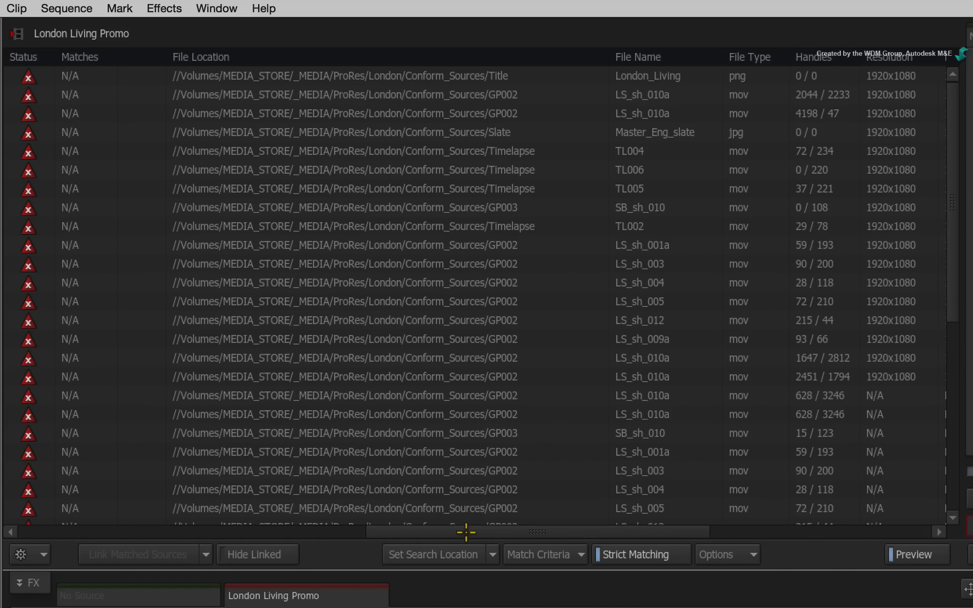
{"action": "left_click_drag", "start_coordinate": [467, 530], "coordinate": [464, 531]}
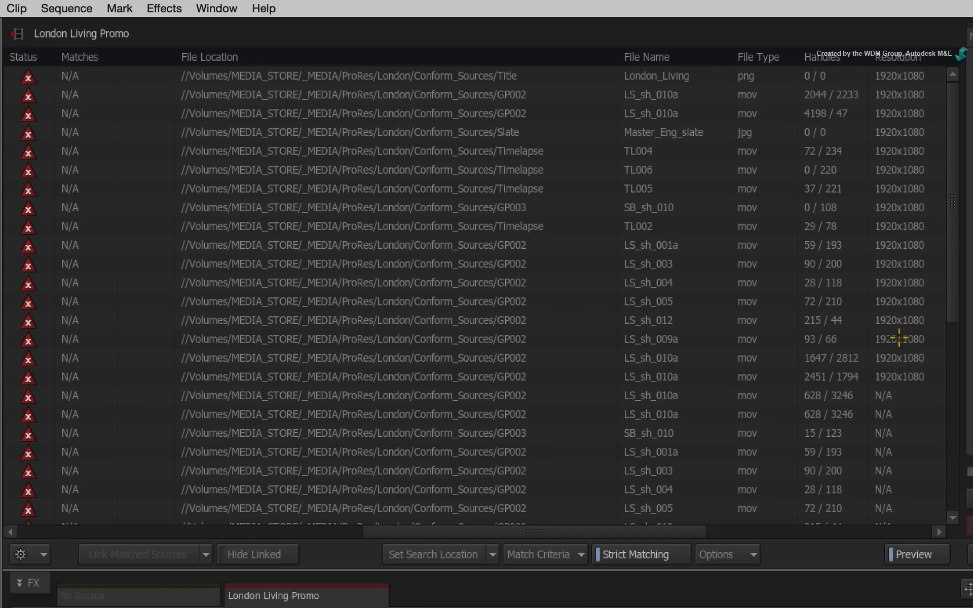
{"action": "left_click_drag", "start_coordinate": [953, 261], "coordinate": [928, 155]}
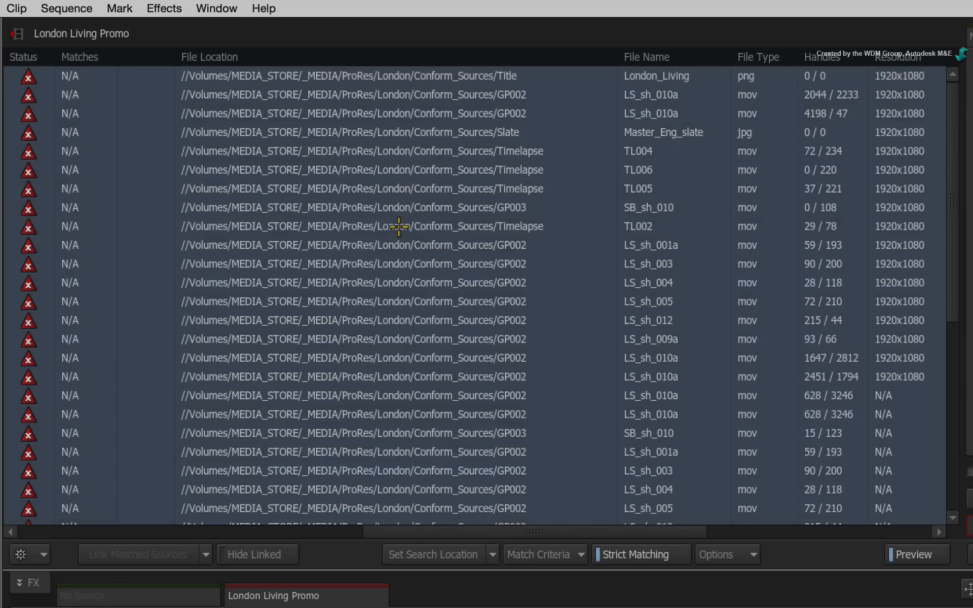
Select all events and change their shared file location to //Volumes/MEDIA_STORE/Conform_Sources/*, keeping each event's own subfolder
{"action": "key", "text": "super+a"}
{"action": "double_click", "coordinate": [448, 77]}
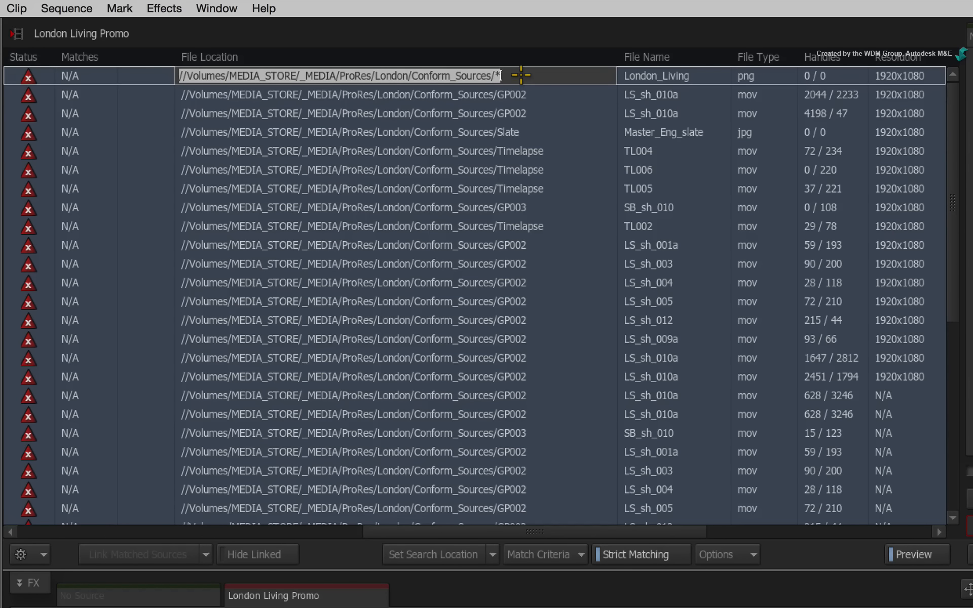
{"action": "left_click", "coordinate": [409, 76]}
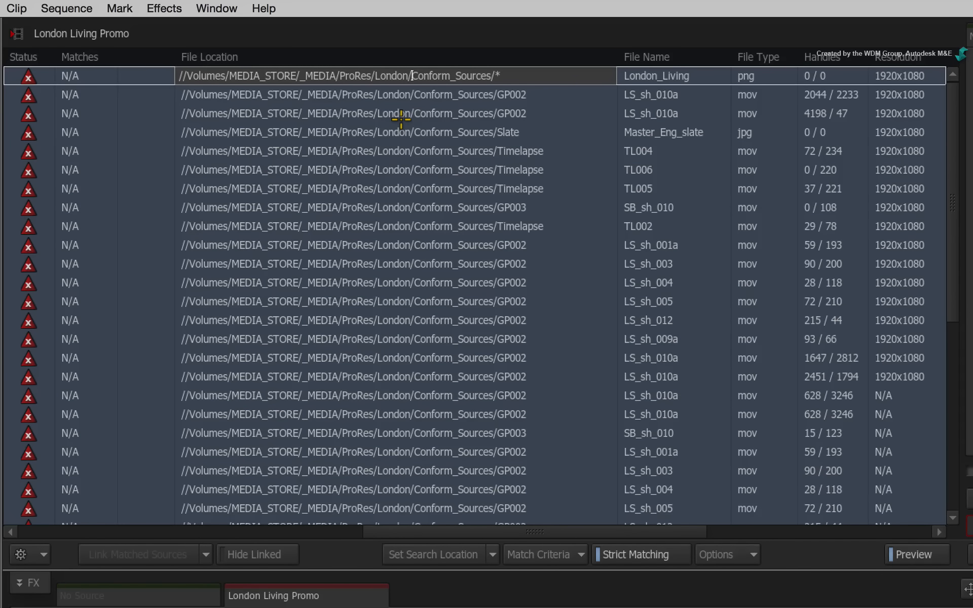
{"action": "key", "text": "BackSpace"}
{"action": "key", "text": "BackSpace"}
{"action": "key", "text": "BackSpace"}
{"action": "key", "text": "BackSpace"}
{"action": "key", "text": "BackSpace"}
{"action": "key", "text": "BackSpace"}
{"action": "key", "text": "BackSpace"}
{"action": "key", "text": "BackSpace"}
{"action": "key", "text": "BackSpace"}
{"action": "key", "text": "BackSpace"}
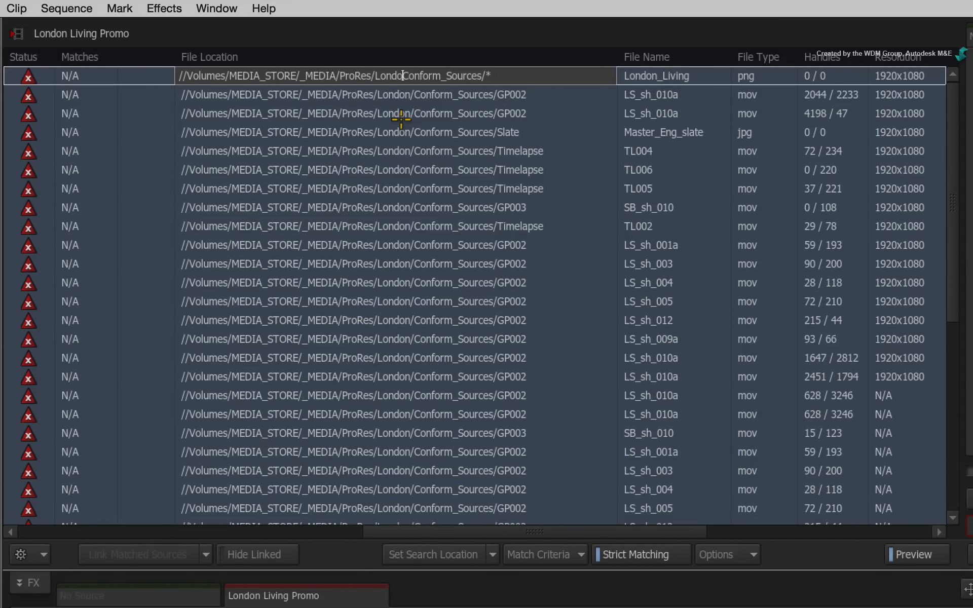
{"action": "key", "text": "BackSpace"}
{"action": "key", "text": "BackSpace"}
{"action": "key", "text": "BackSpace"}
{"action": "key", "text": "BackSpace"}
{"action": "key", "text": "BackSpace"}
{"action": "key", "text": "BackSpace"}
{"action": "key", "text": "BackSpace"}
{"action": "key", "text": "BackSpace"}
{"action": "key", "text": "BackSpace"}
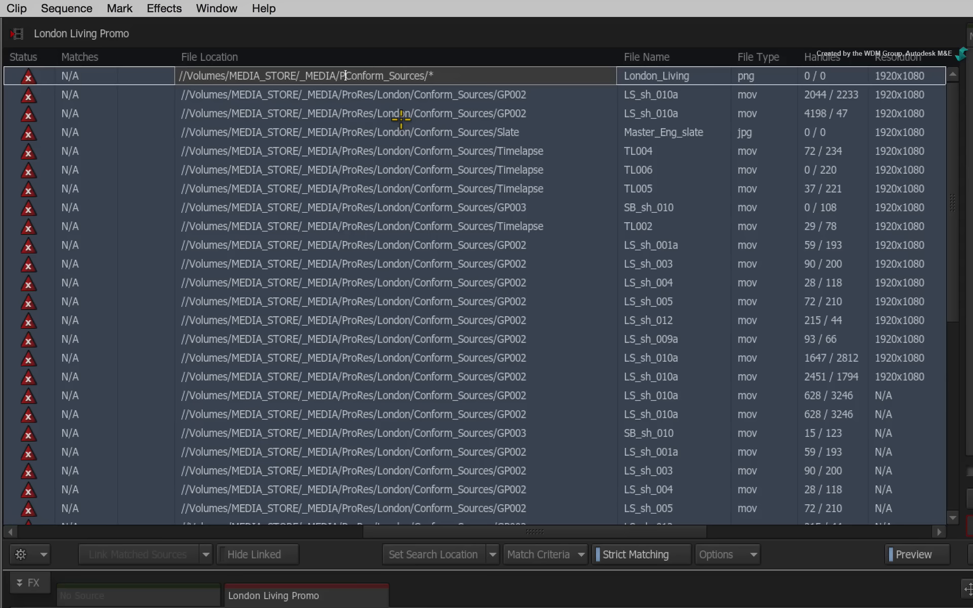
{"action": "key", "text": "BackSpace"}
{"action": "key", "text": "BackSpace"}
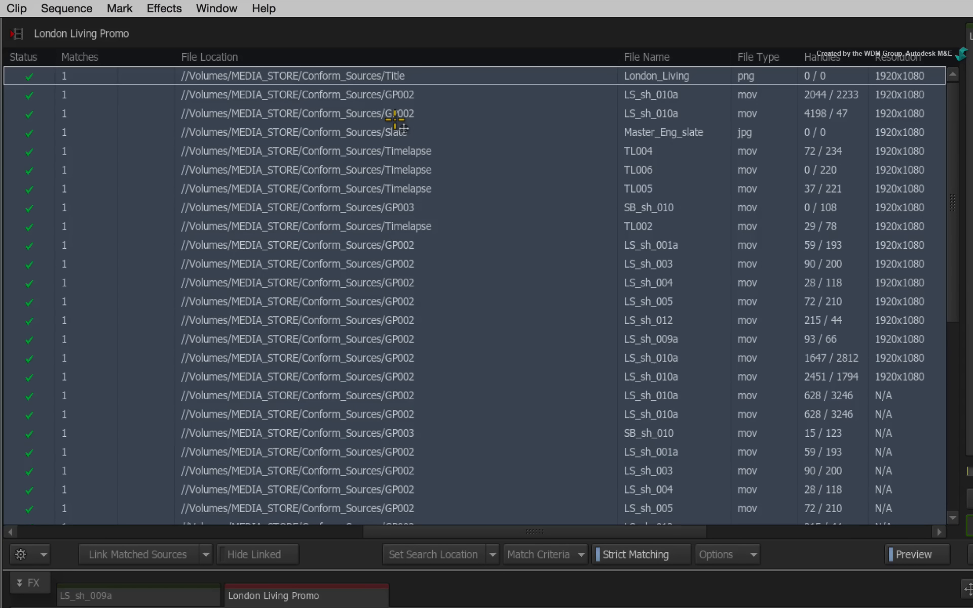
{"action": "double_click", "coordinate": [491, 176]}
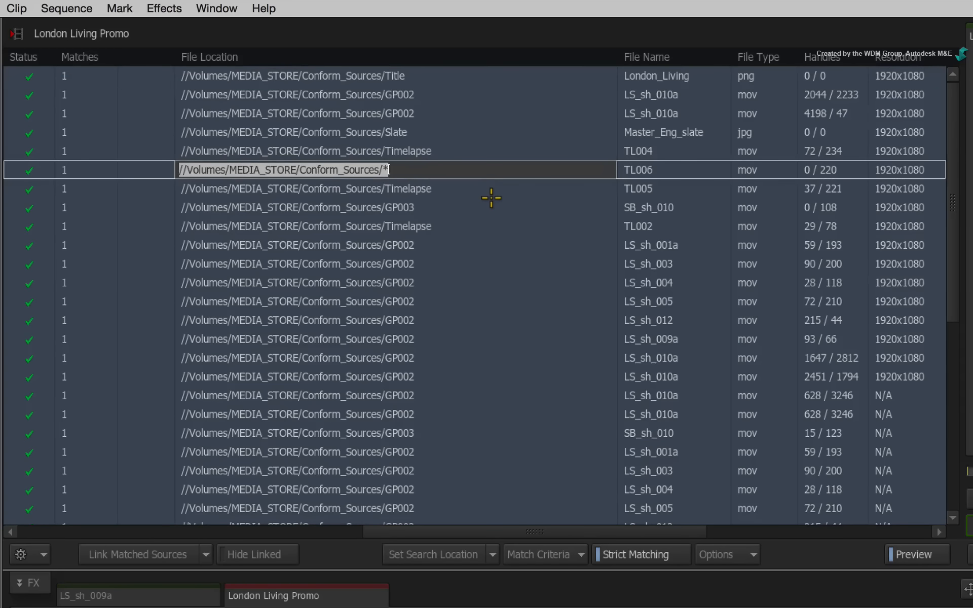
{"action": "double_click", "coordinate": [490, 196]}
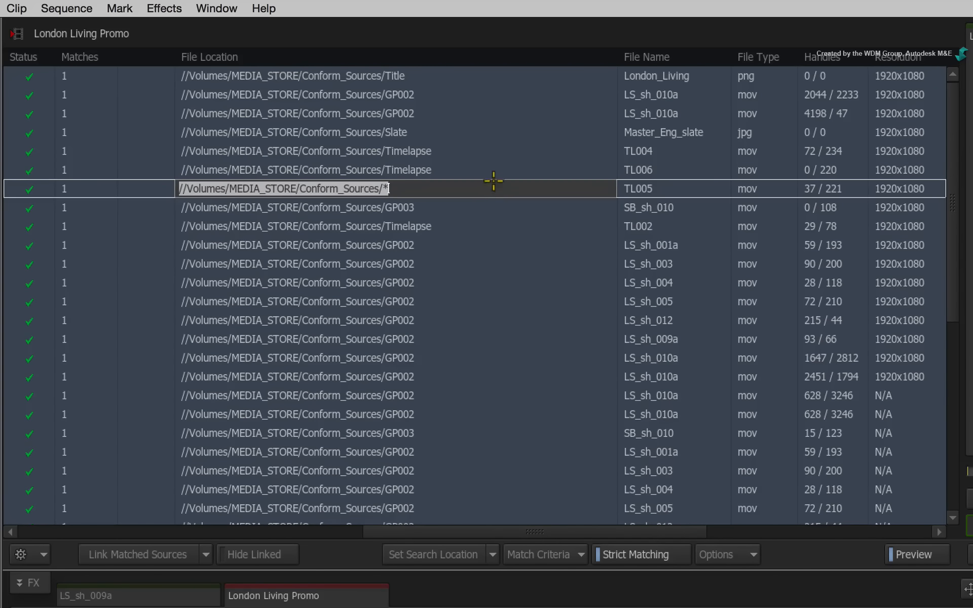
{"action": "key", "text": "Escape"}
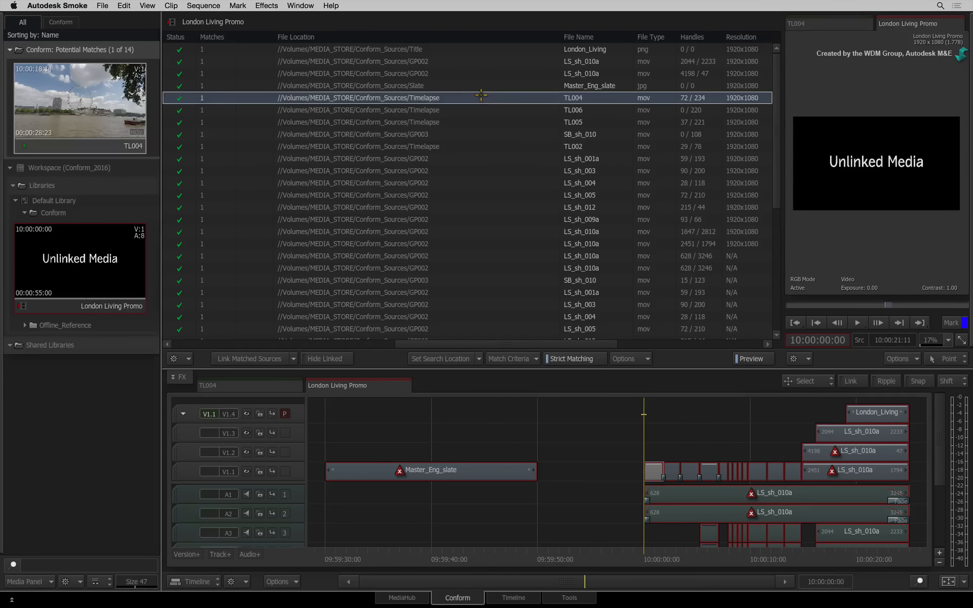
Check the potential matches for the TL006 and TL005 events and review the available match criteria
{"action": "left_click", "coordinate": [473, 111]}
{"action": "left_click", "coordinate": [472, 123]}
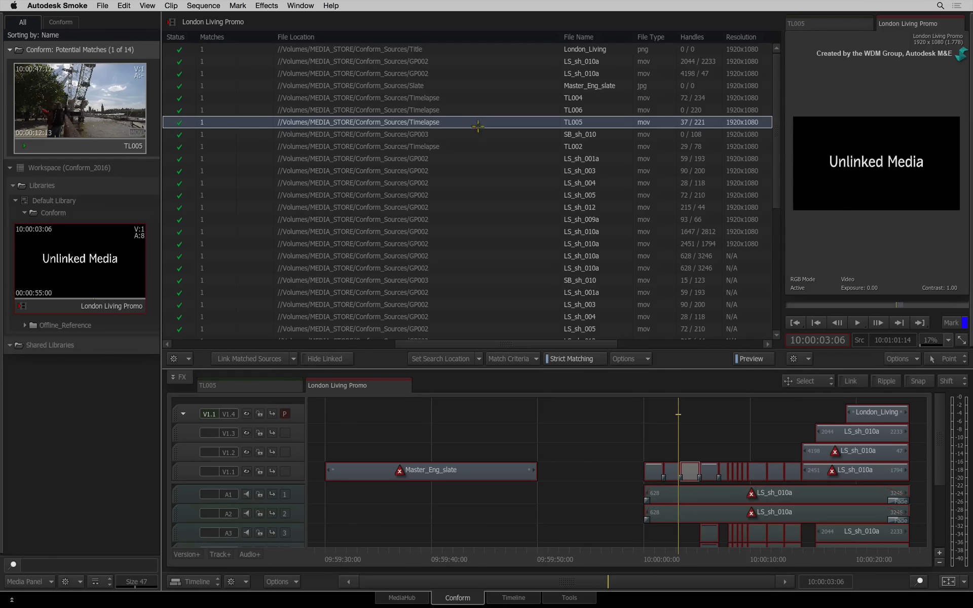
{"action": "left_click", "coordinate": [533, 358]}
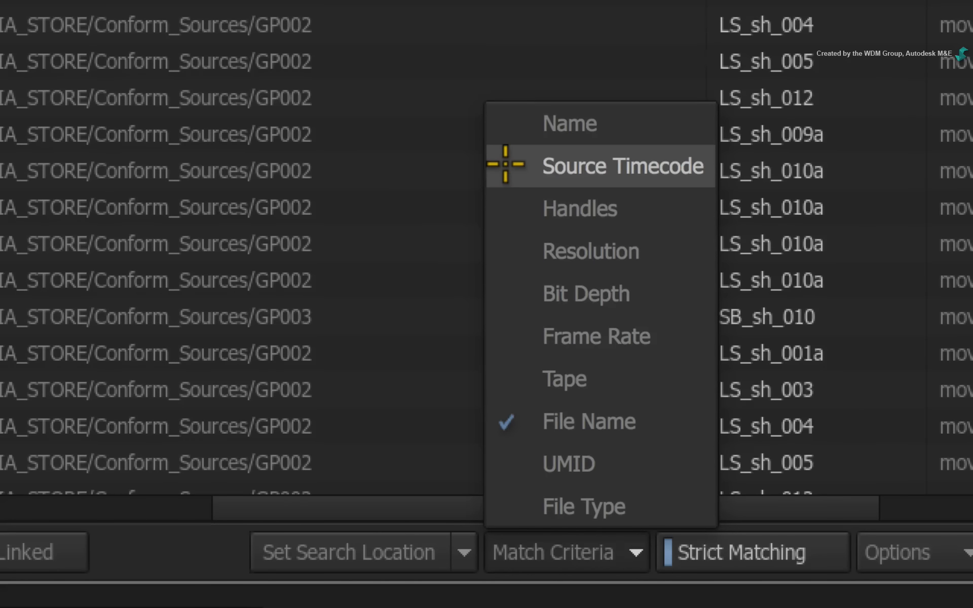
{"action": "left_click", "coordinate": [449, 419]}
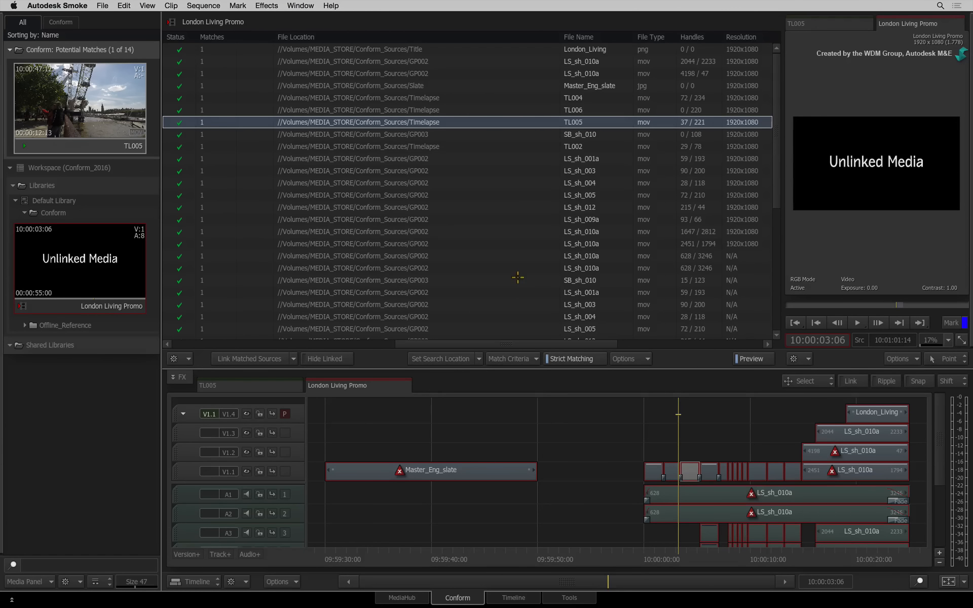
Examine the Offline_Reference folder's commands, including the one for setting a conform search location, without applying any
{"action": "left_click", "coordinate": [71, 324]}
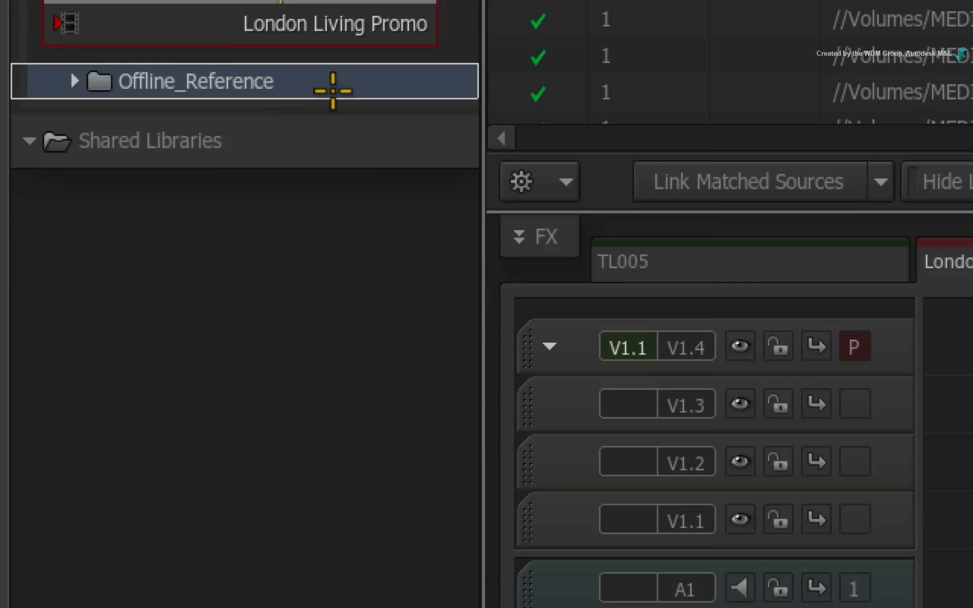
{"action": "right_click", "coordinate": [102, 325]}
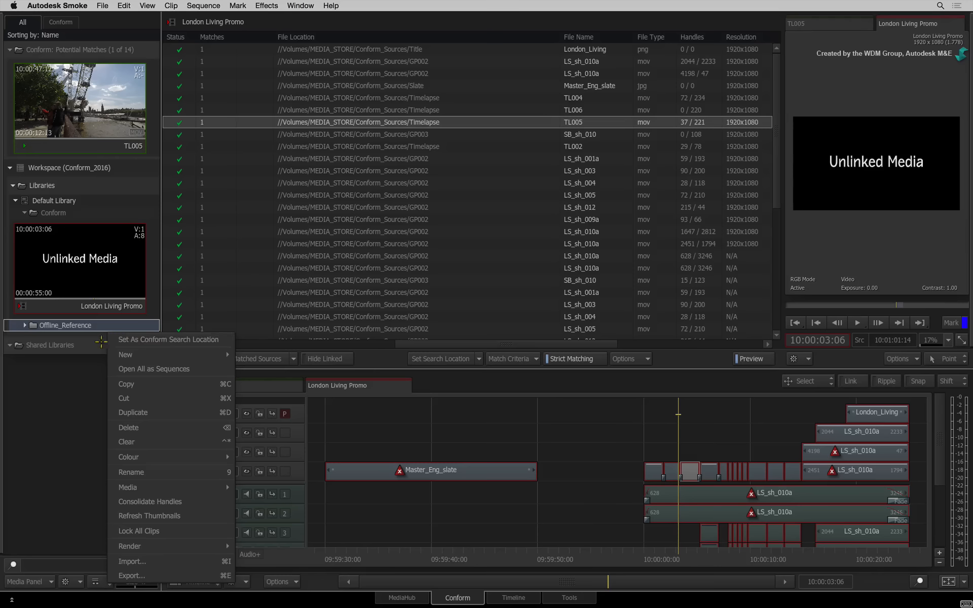
{"action": "left_click", "coordinate": [83, 270]}
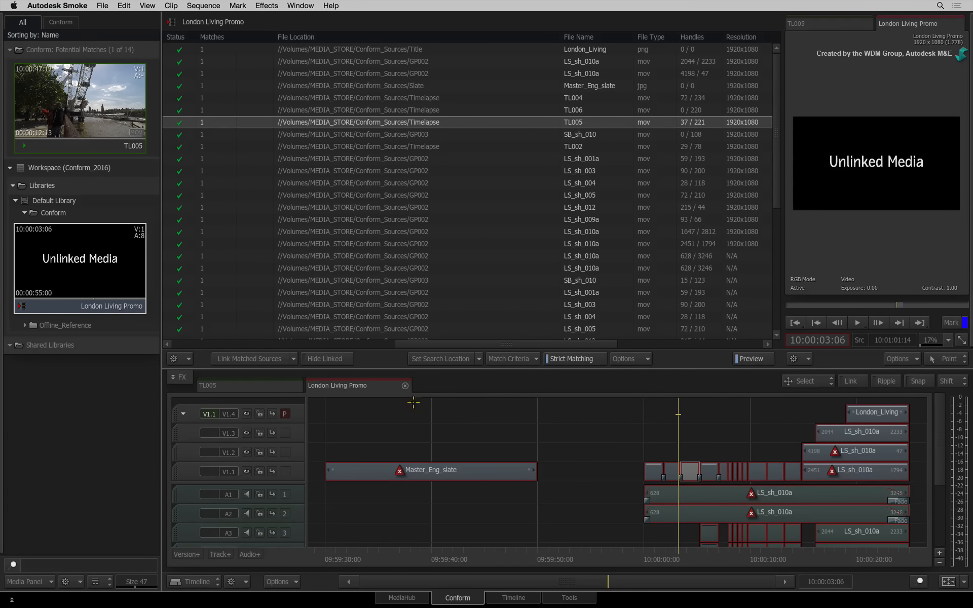
Link the matched sources to the London Living Promo sequence and scrub to the first timelapse shot to check the media
{"action": "left_click_drag", "start_coordinate": [668, 557], "coordinate": [370, 523]}
{"action": "left_click", "coordinate": [254, 358]}
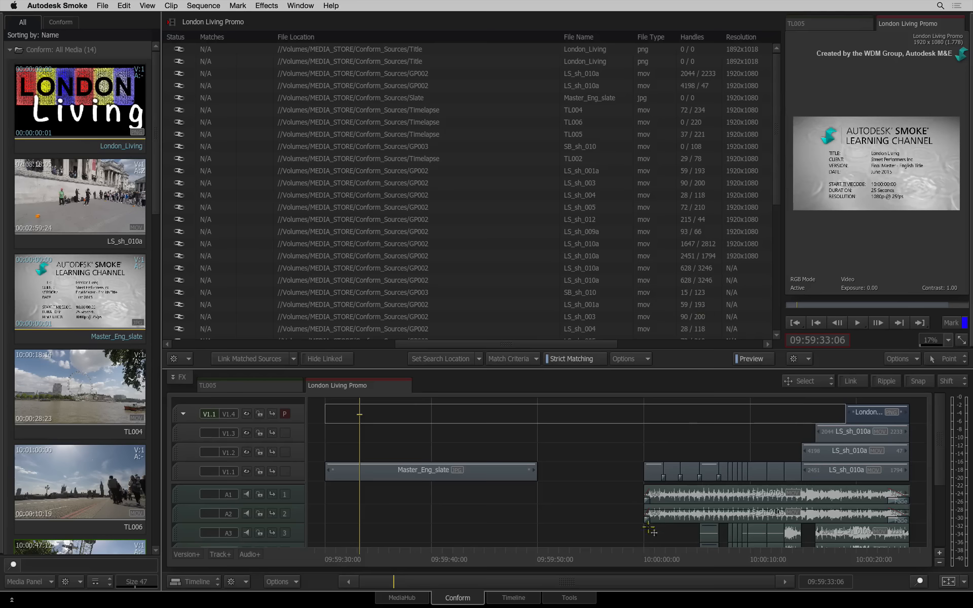
{"action": "left_click_drag", "start_coordinate": [657, 552], "coordinate": [647, 532]}
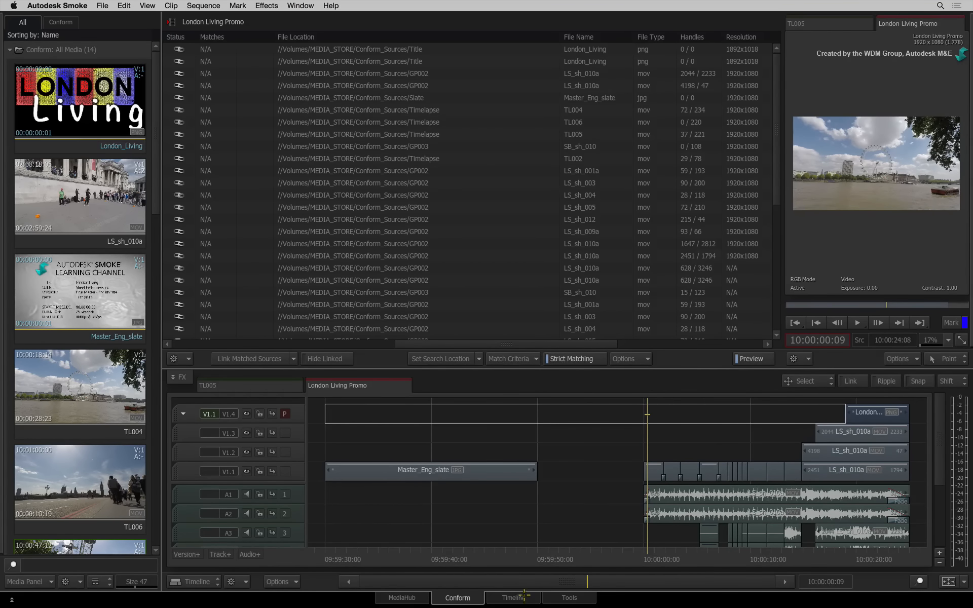
Show the sequence in the Timeline workspace in 1-Up View and expand the Offline_Reference folder
{"action": "left_click", "coordinate": [493, 596]}
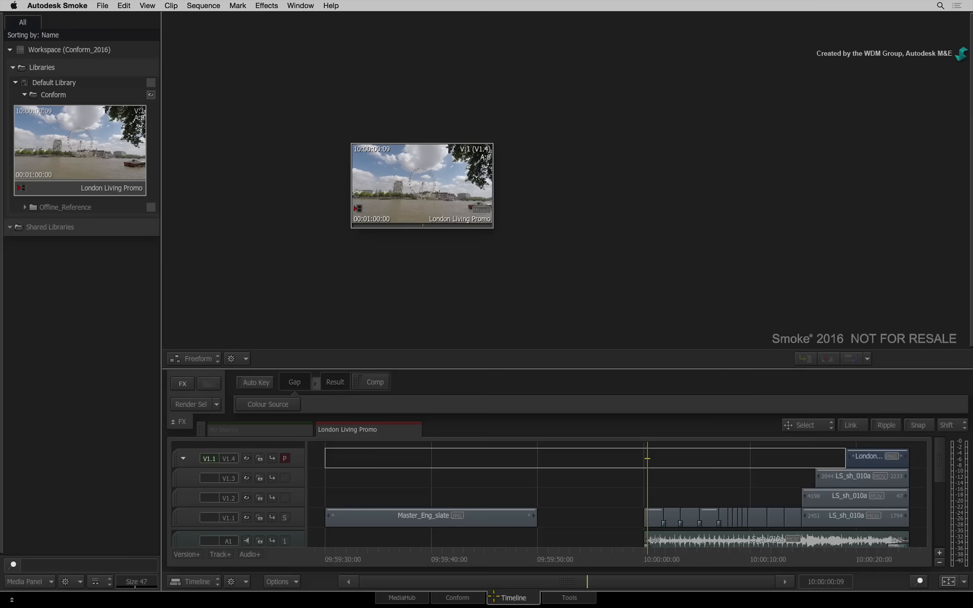
{"action": "key", "text": "alt+1"}
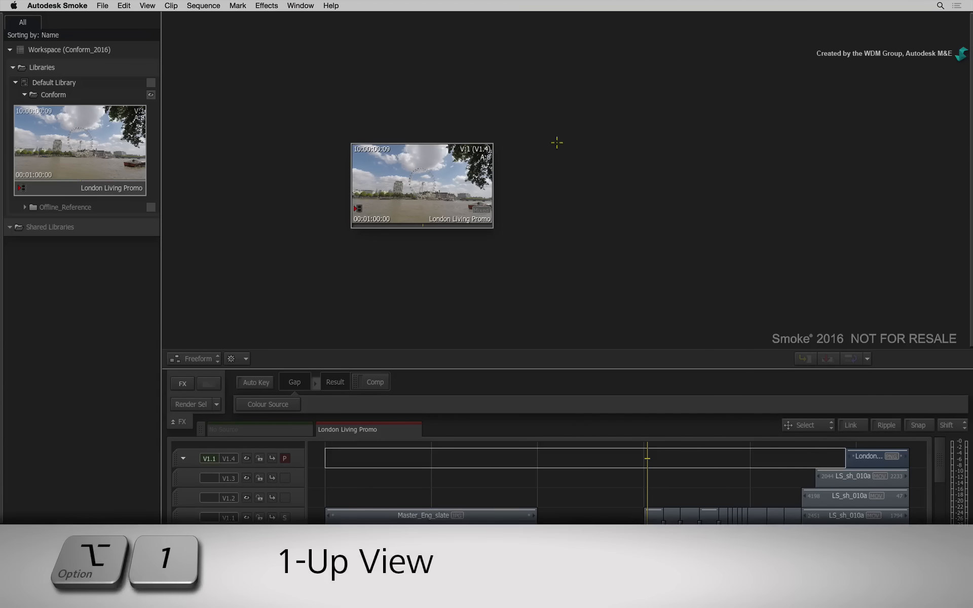
{"action": "key", "text": "alt+1"}
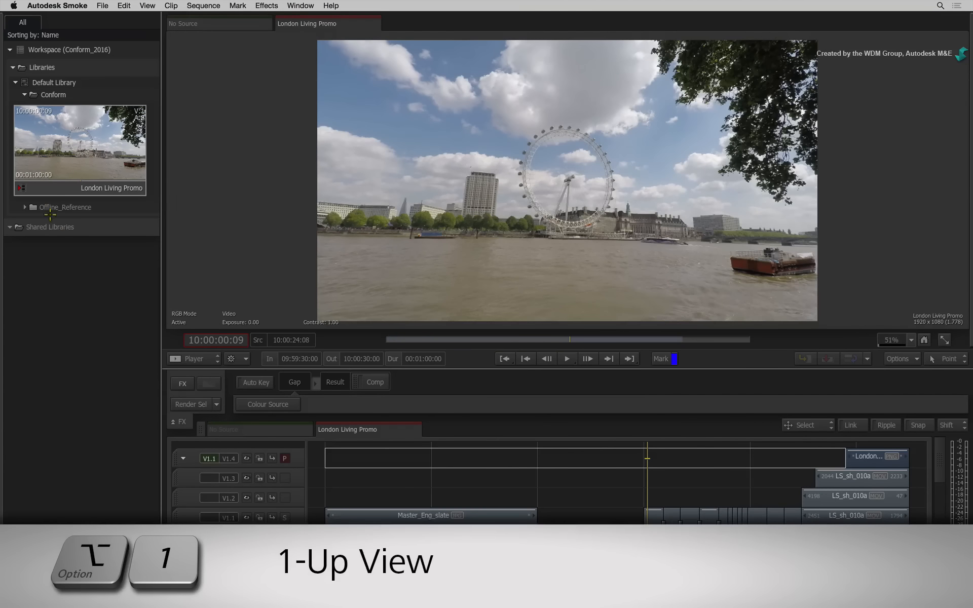
{"action": "left_click", "coordinate": [24, 208]}
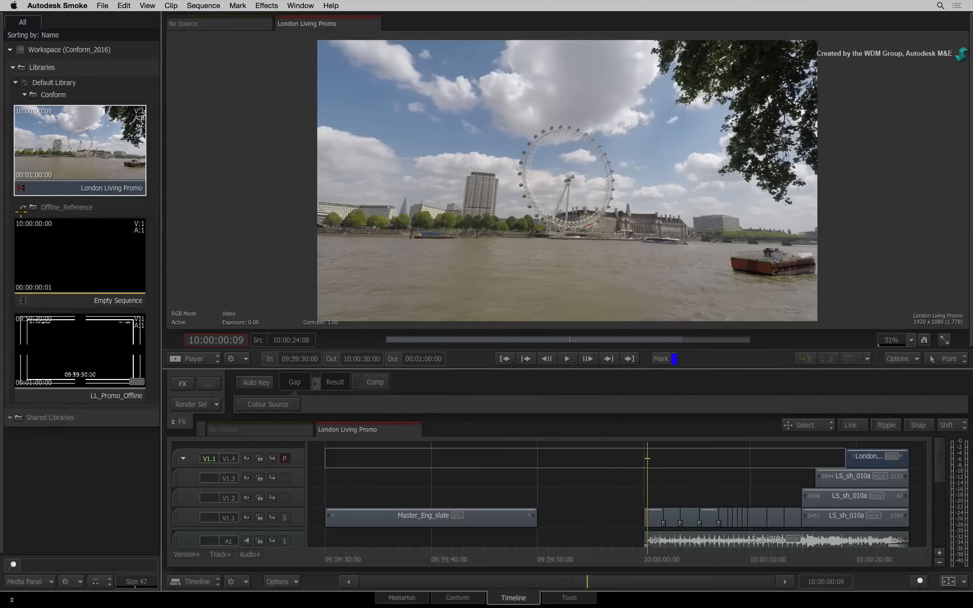
Collapse the effects area above the timeline and add a new video version to the London Living Promo sequence
{"action": "left_click", "coordinate": [180, 419]}
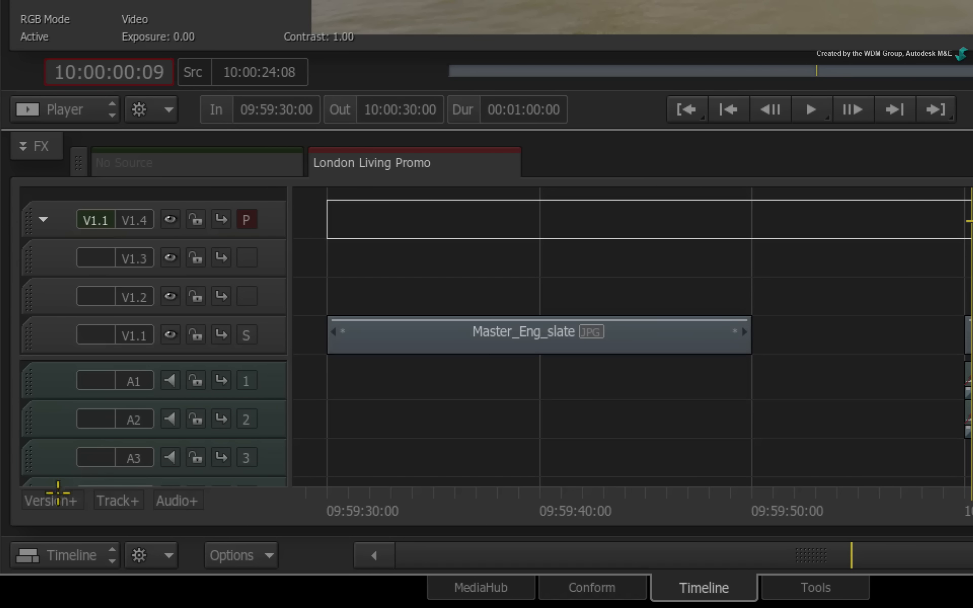
{"action": "left_click", "coordinate": [185, 555]}
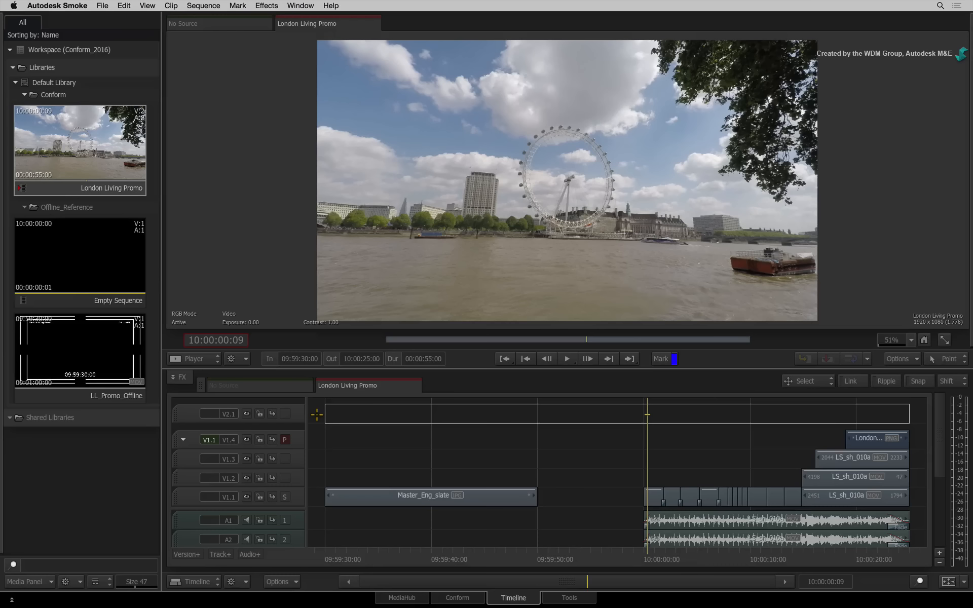
Park the positioner at the start of the sequence over the slate and turn Snap on
{"action": "left_click_drag", "start_coordinate": [640, 440], "coordinate": [325, 445]}
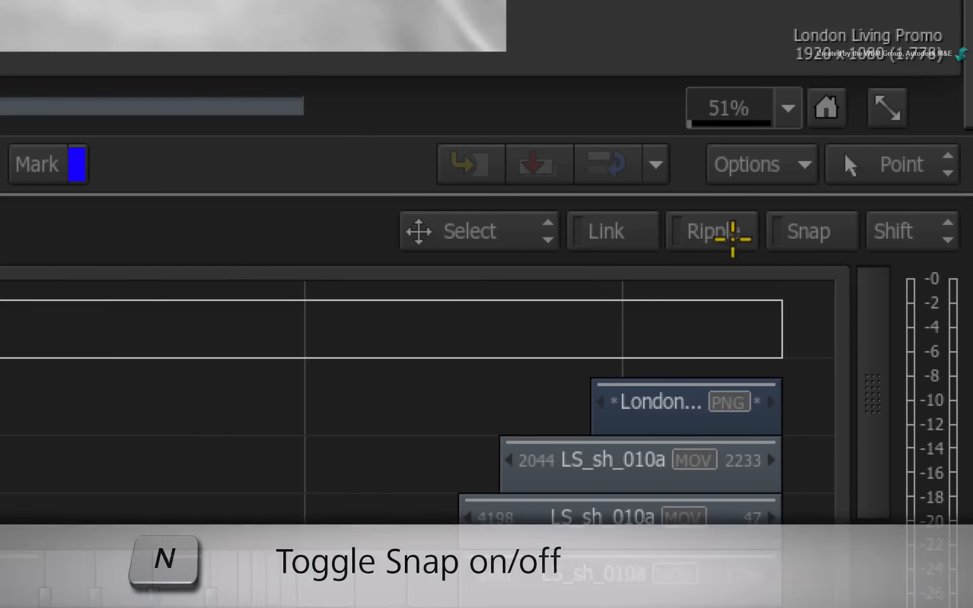
{"action": "key", "text": "n"}
{"action": "key", "text": "n"}
{"action": "key", "text": "n"}
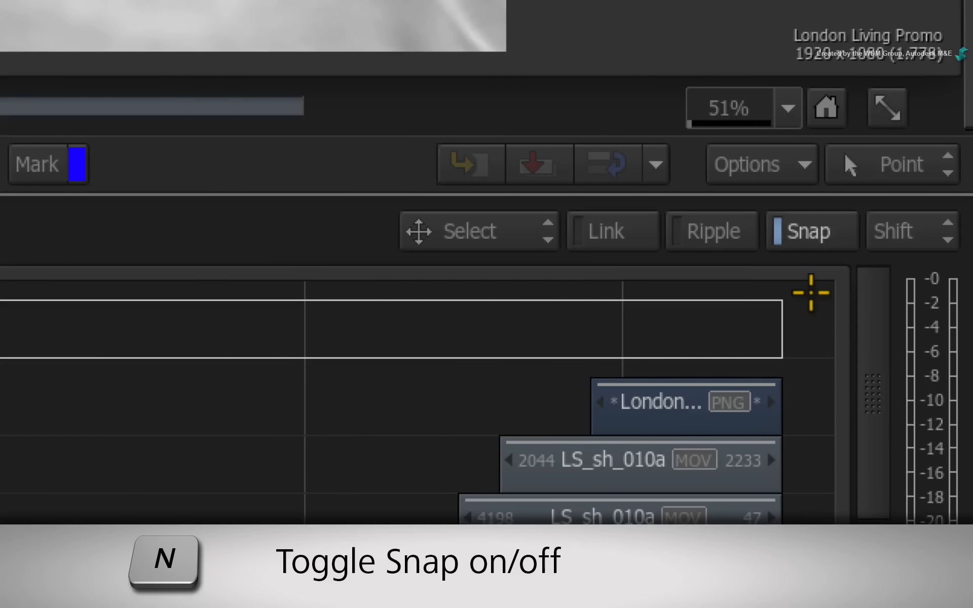
Edit the LL_Promo_Offline clip onto a new track above V2.1, snapped to the sequence start at 09:59:30:00
{"action": "key", "text": "n"}
{"action": "key", "text": "n"}
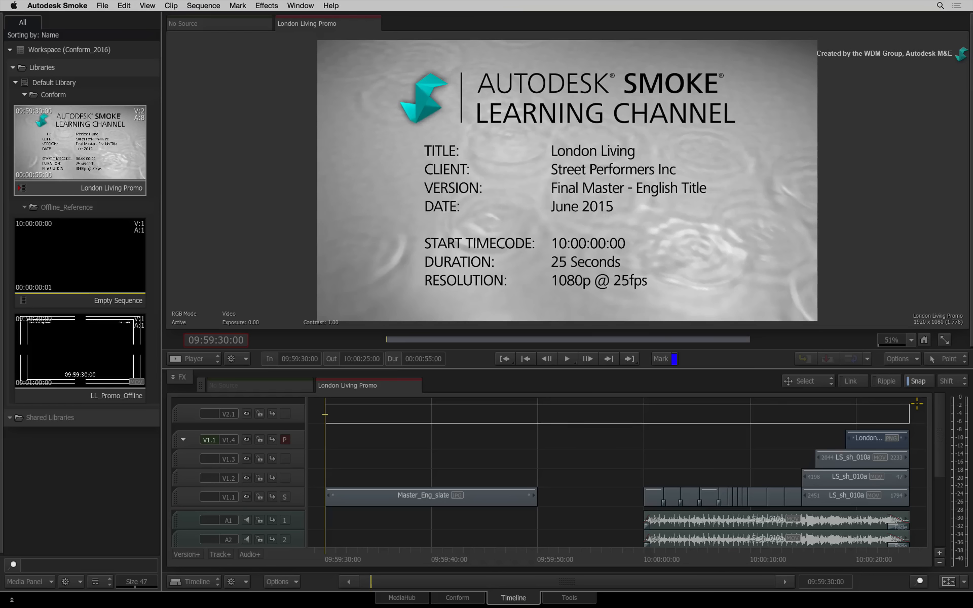
{"action": "left_click_drag", "start_coordinate": [80, 351], "coordinate": [331, 407]}
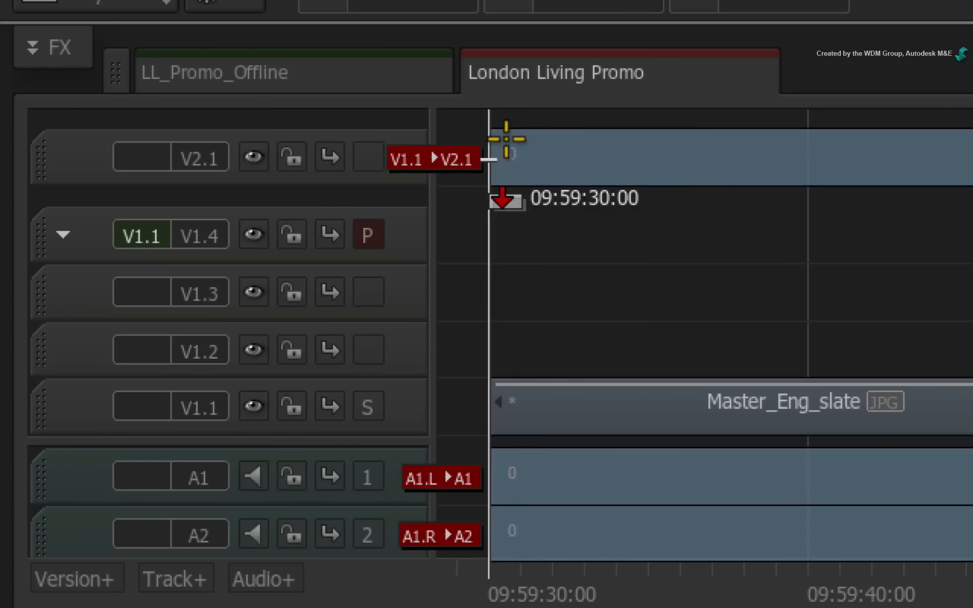
{"action": "left_click_drag", "start_coordinate": [506, 138], "coordinate": [492, 112]}
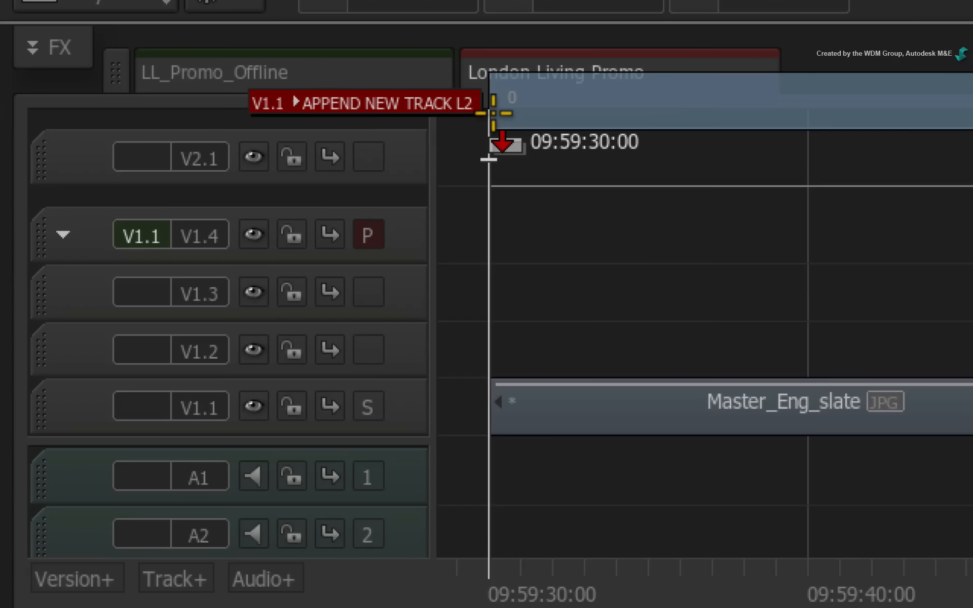
{"action": "left_click_drag", "start_coordinate": [492, 113], "coordinate": [491, 107]}
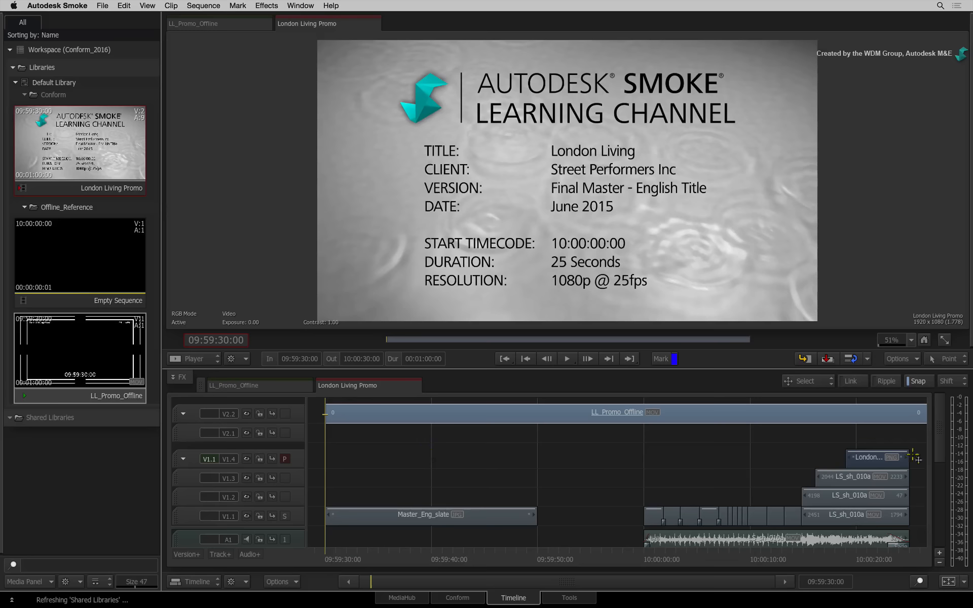
Compare tracks V2.2 and V1.4 by alternating the primary track, leaving V2.2 primary, and park the positioner at 10:00:00:00
{"action": "left_click_drag", "start_coordinate": [936, 426], "coordinate": [934, 397]}
{"action": "left_click", "coordinate": [284, 413]}
{"action": "left_click", "coordinate": [285, 456]}
{"action": "left_click", "coordinate": [284, 414]}
{"action": "left_click", "coordinate": [285, 455]}
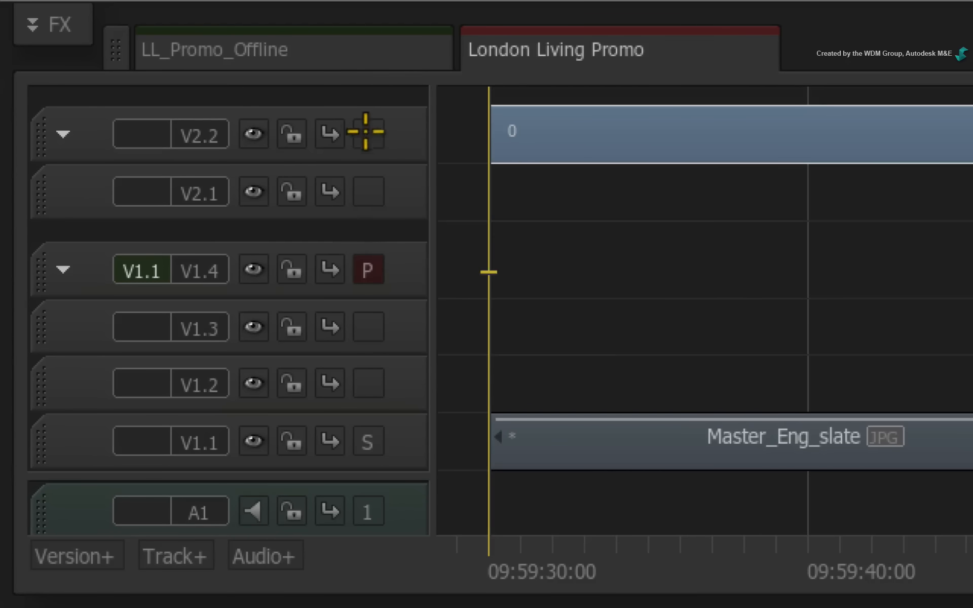
{"action": "left_click", "coordinate": [365, 131]}
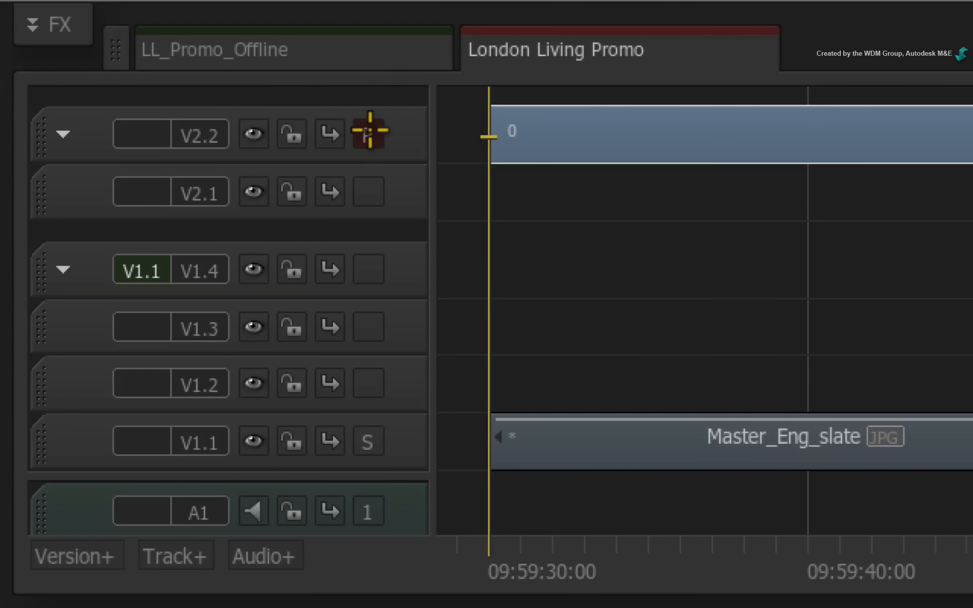
{"action": "left_click", "coordinate": [370, 270]}
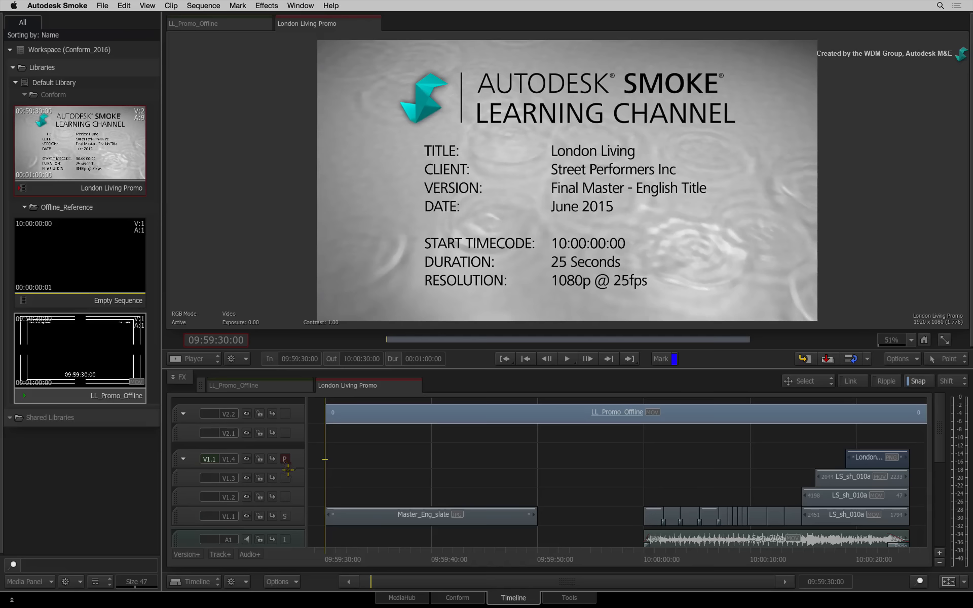
{"action": "left_click_drag", "start_coordinate": [398, 556], "coordinate": [643, 548]}
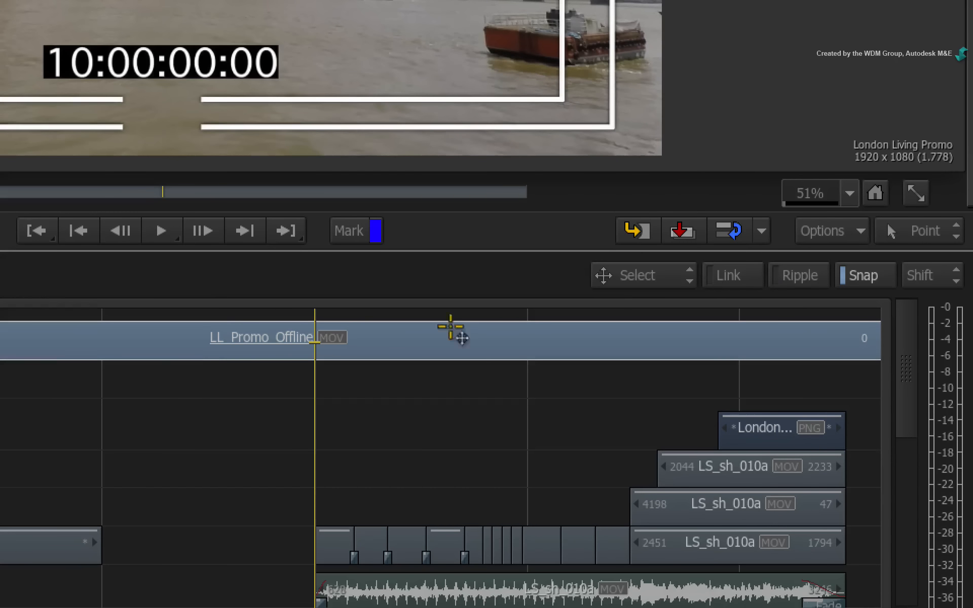
Show the viewing settings, set the secondary track to V1.4, and scrub the first shots with a Vertical Split comparison
{"action": "left_click", "coordinate": [909, 359]}
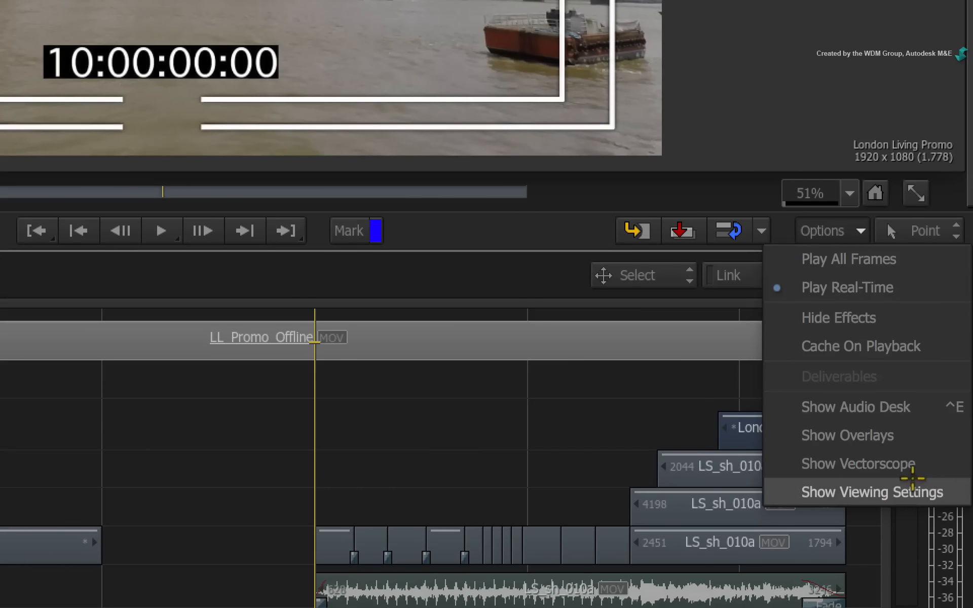
{"action": "left_click", "coordinate": [951, 489]}
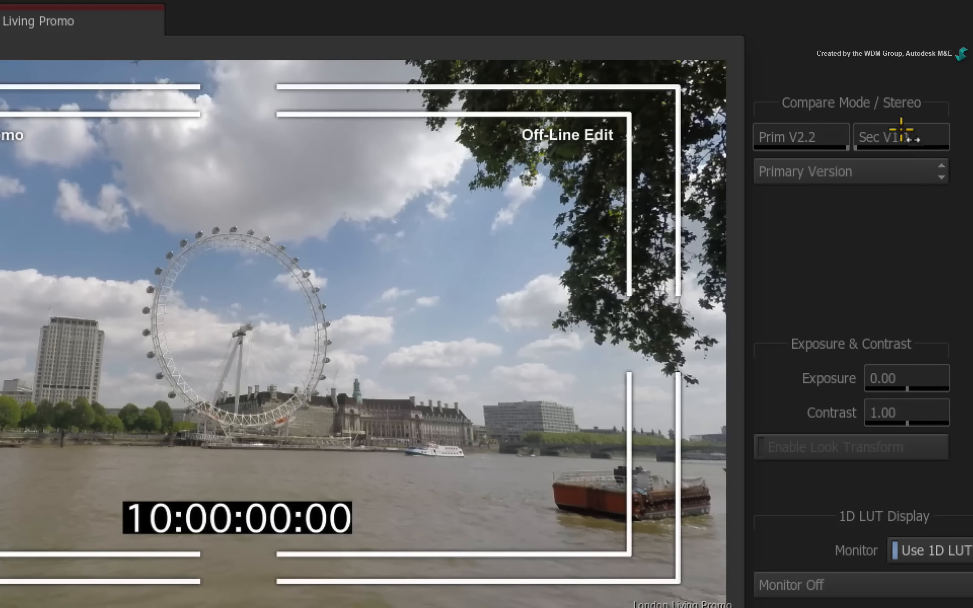
{"action": "left_click_drag", "start_coordinate": [901, 129], "coordinate": [923, 125]}
{"action": "left_click", "coordinate": [916, 162]}
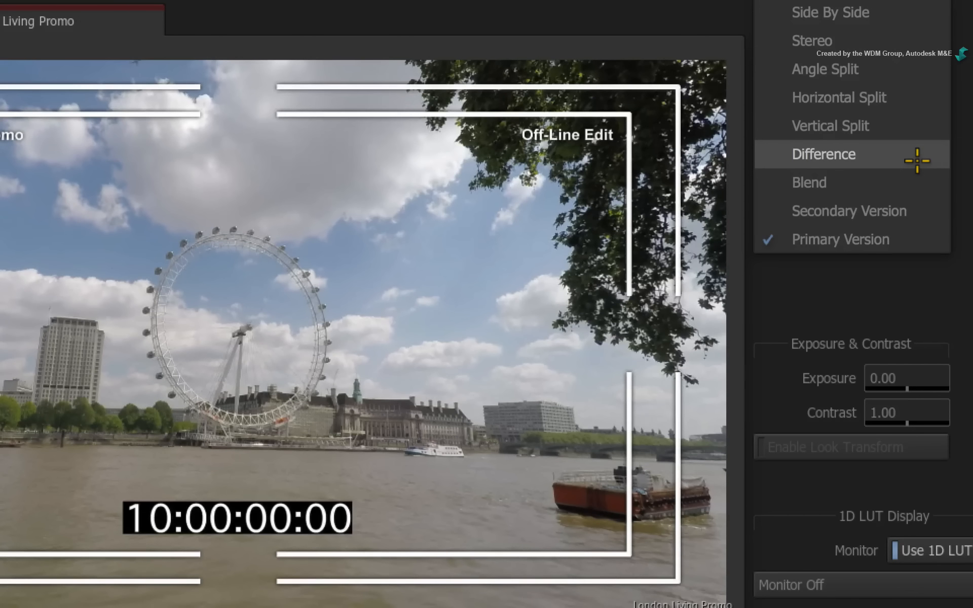
{"action": "left_click", "coordinate": [916, 127]}
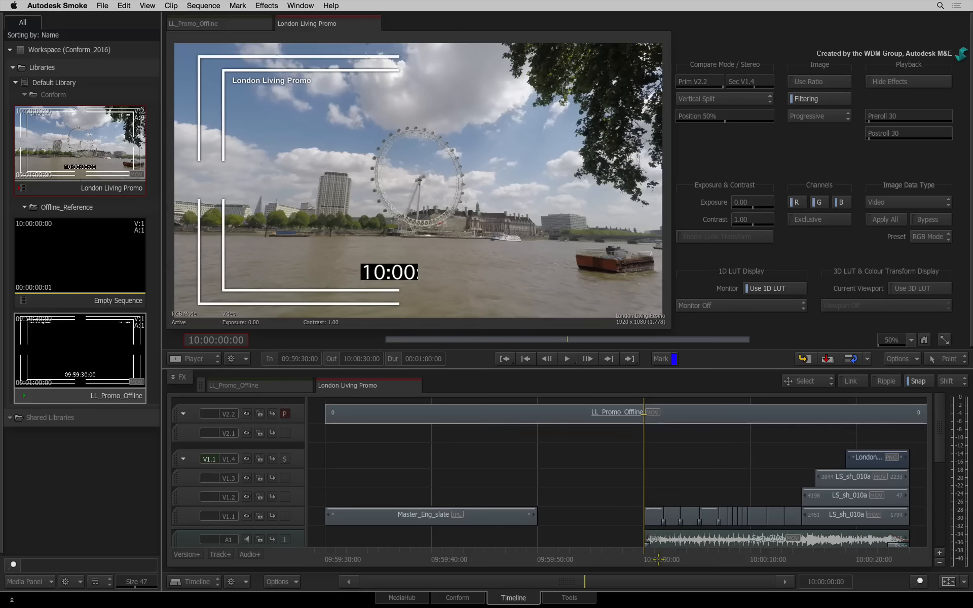
{"action": "left_click", "coordinate": [662, 563]}
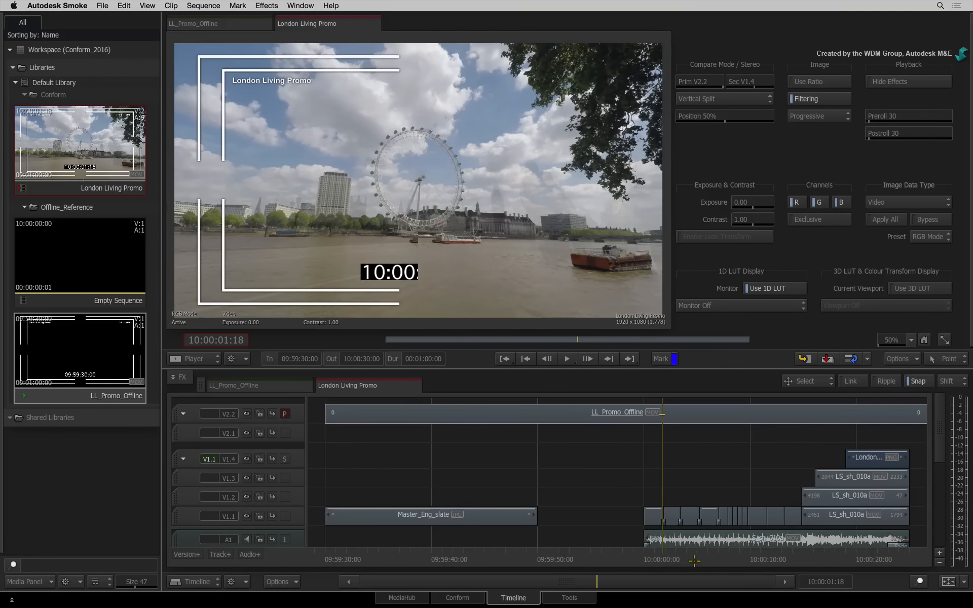
{"action": "left_click_drag", "start_coordinate": [690, 559], "coordinate": [652, 544]}
Compare the offline and conformed versions in Angle Split and in Difference mode, scrubbing around the start of the programme
{"action": "left_click", "coordinate": [737, 97]}
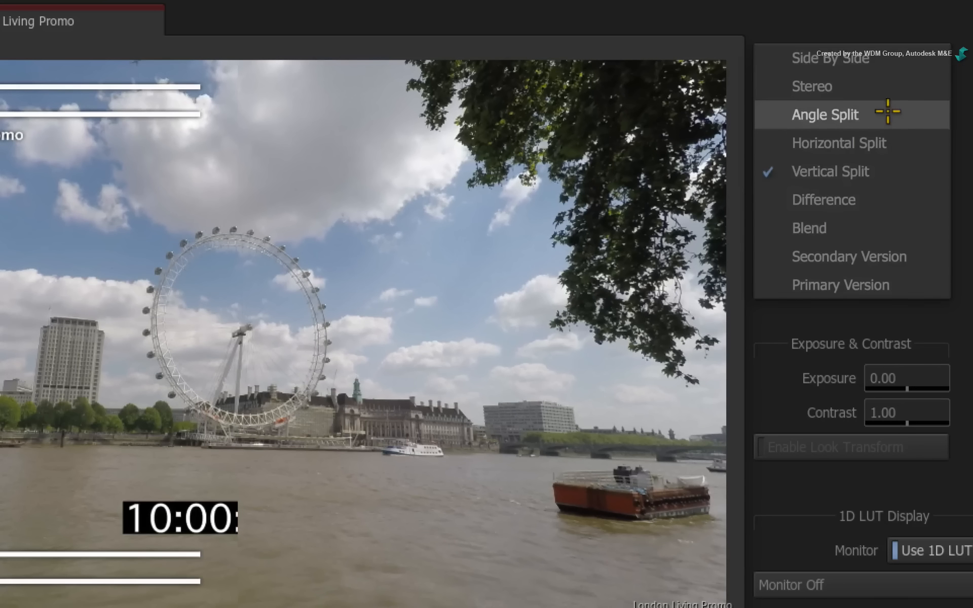
{"action": "left_click", "coordinate": [887, 113]}
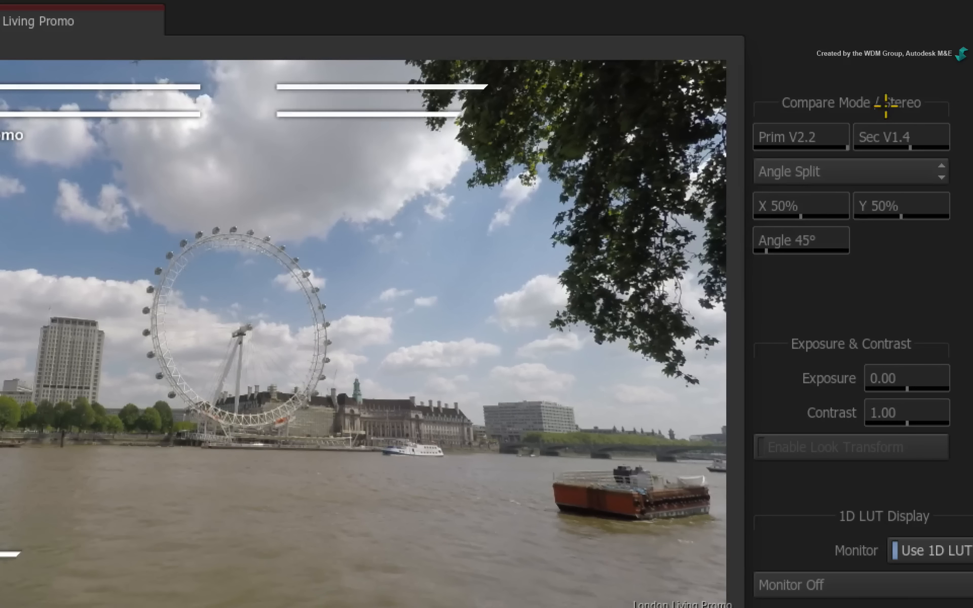
{"action": "left_click", "coordinate": [879, 165]}
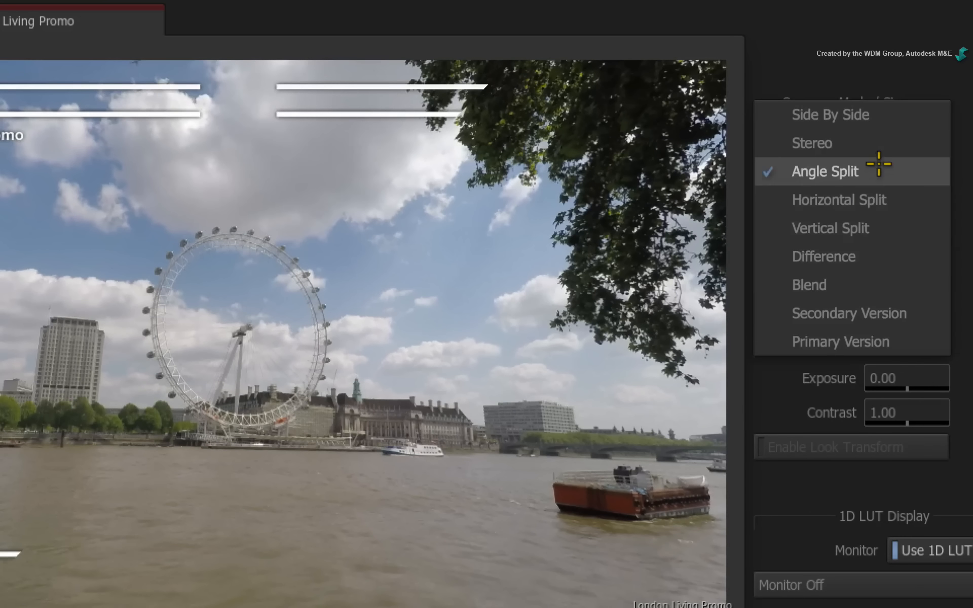
{"action": "left_click", "coordinate": [872, 255]}
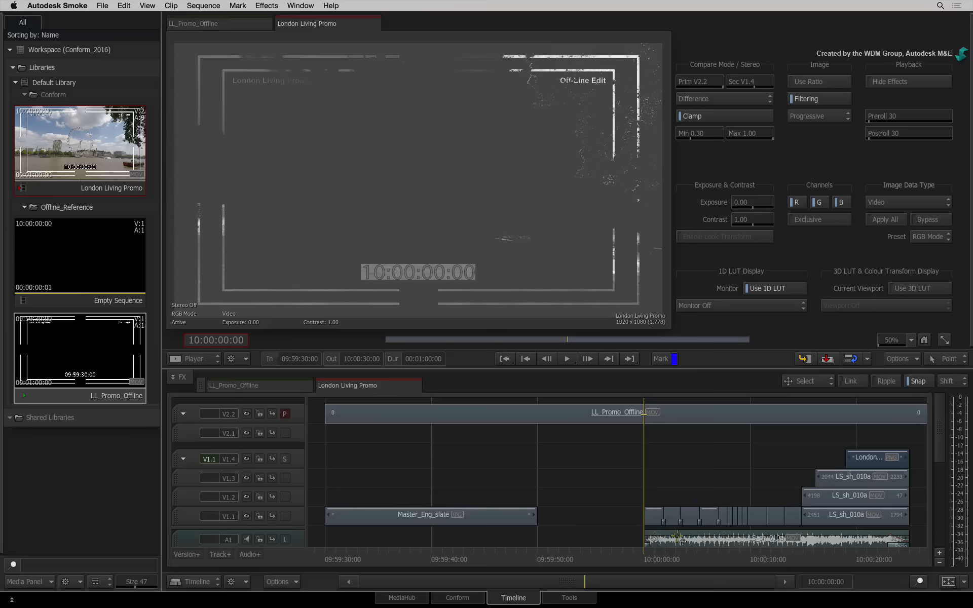
{"action": "mouse_move", "coordinate": [650, 558]}
{"action": "left_mouse_down"}
{"action": "mouse_move", "coordinate": [756, 548]}
{"action": "mouse_move", "coordinate": [646, 548]}
{"action": "left_mouse_up"}
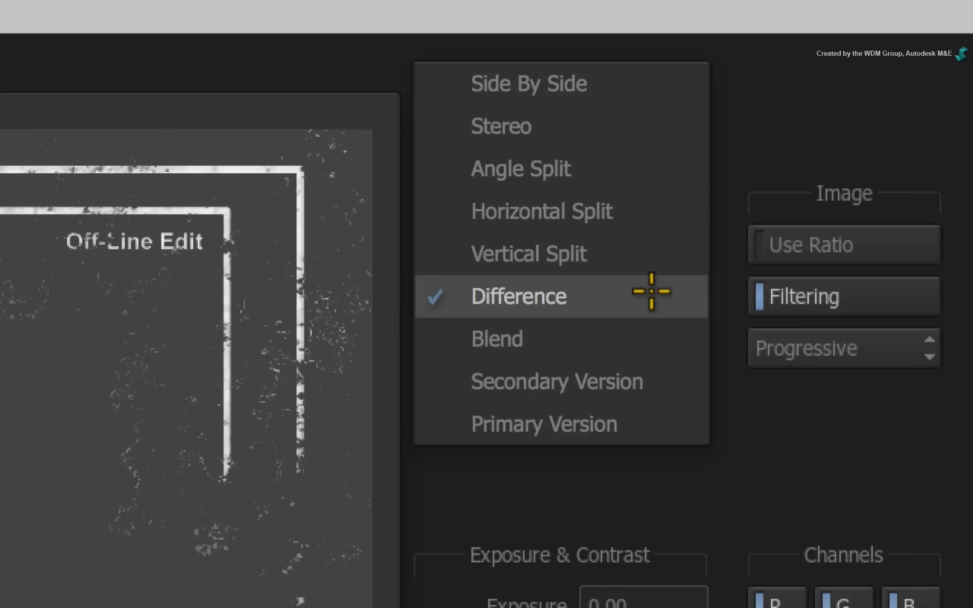
Set the compare mode to Side By Side and play and scrub both versions, returning to 10:00:00:00
{"action": "left_click", "coordinate": [755, 98]}
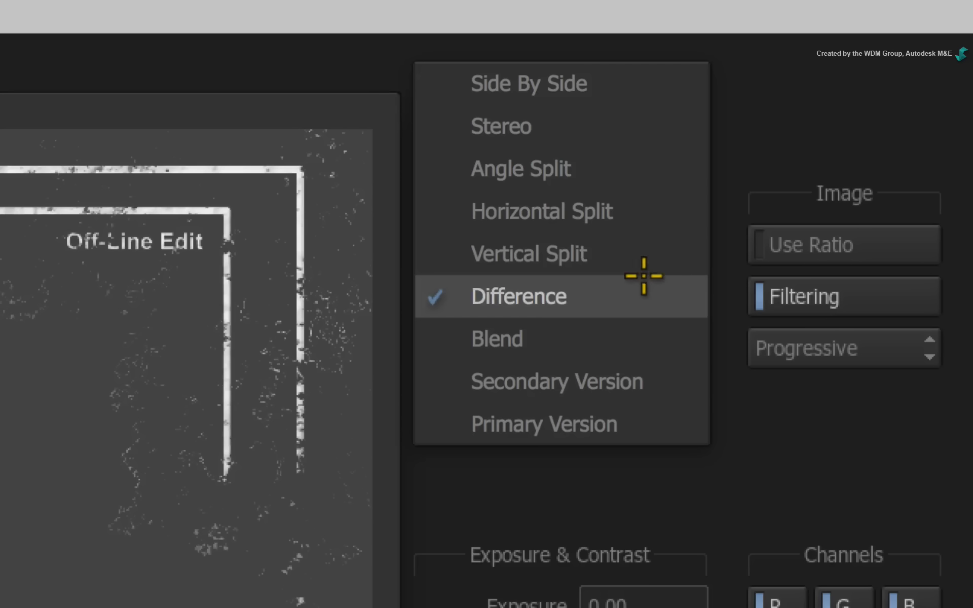
{"action": "left_click", "coordinate": [616, 93]}
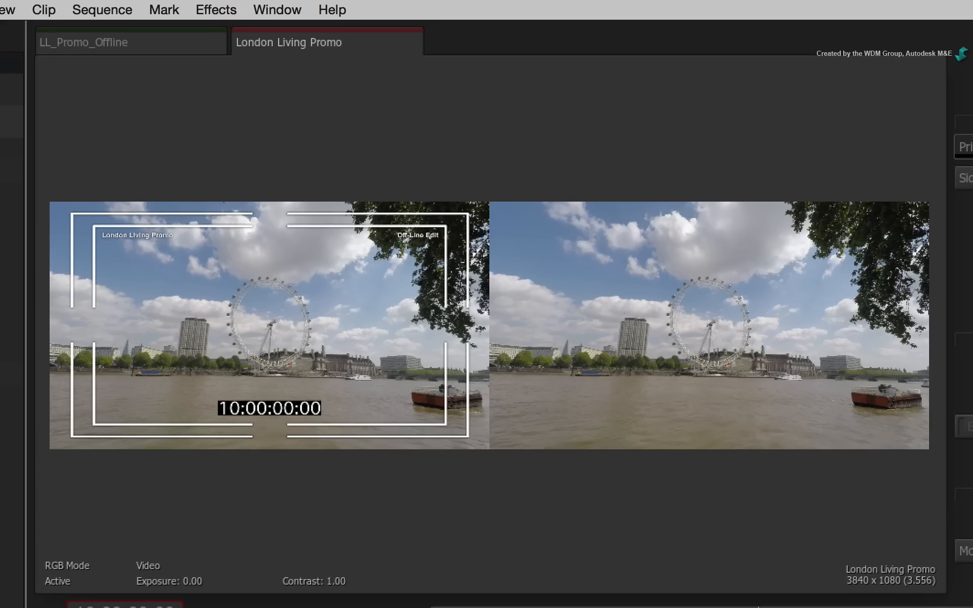
{"action": "key", "text": "space"}
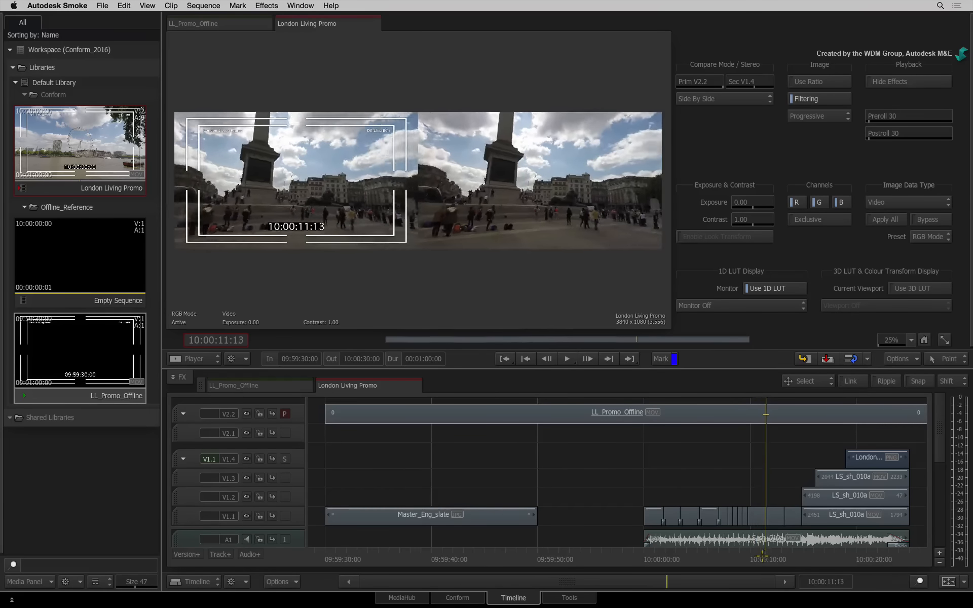
{"action": "left_click_drag", "start_coordinate": [699, 560], "coordinate": [640, 555]}
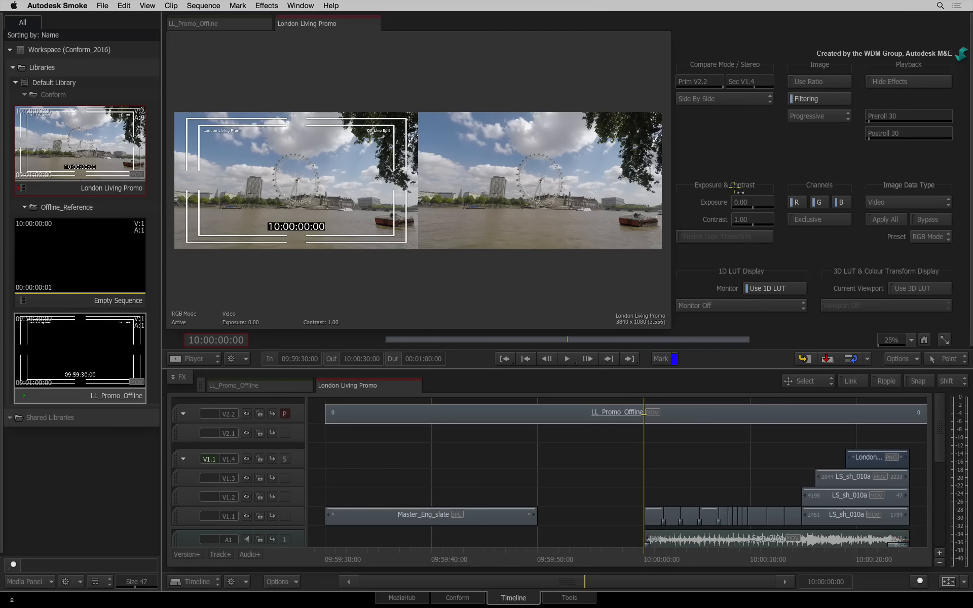
Set the compare mode back to Primary Version and hide the viewing settings
{"action": "left_click", "coordinate": [728, 100]}
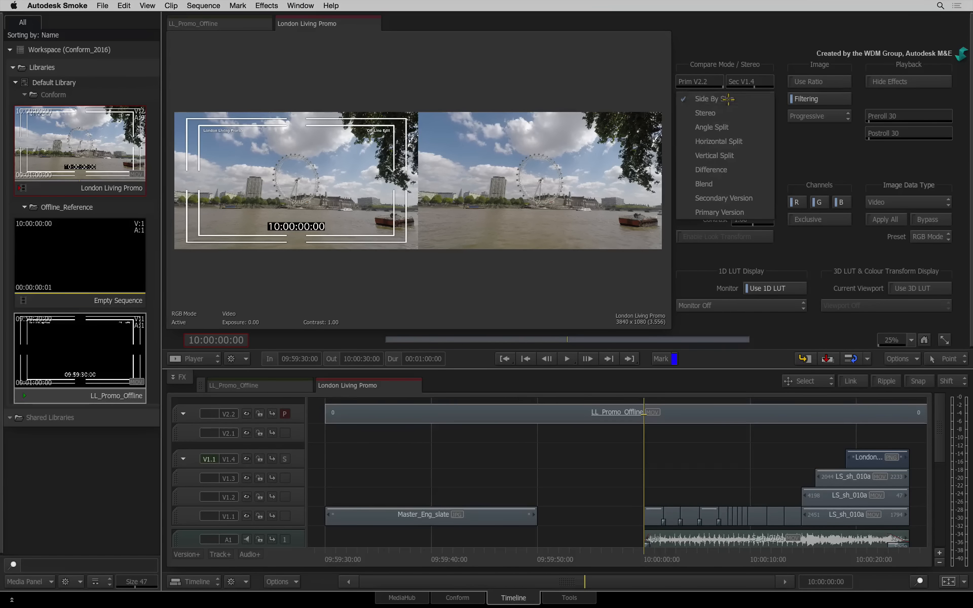
{"action": "left_click", "coordinate": [722, 209]}
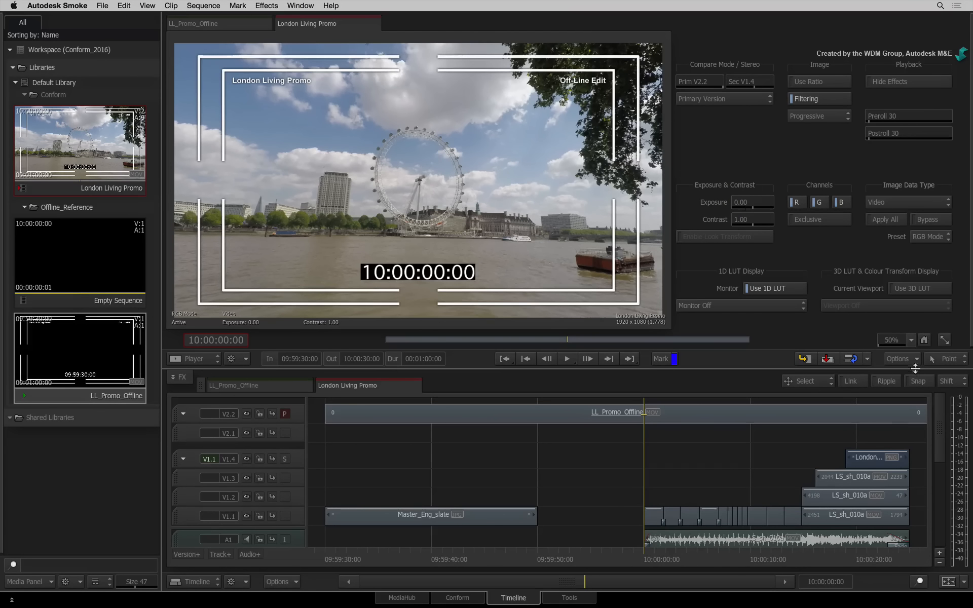
{"action": "left_click", "coordinate": [911, 358]}
{"action": "left_click", "coordinate": [902, 489]}
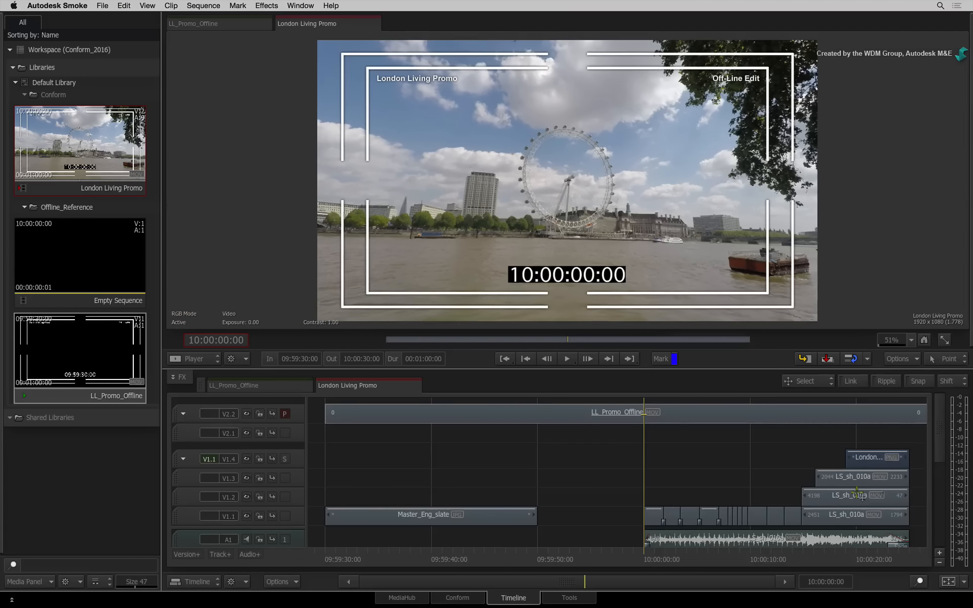
Make V1.4 the primary track and delete tracks V2.1 and V2.2 from the London Living Promo sequence
{"action": "left_click", "coordinate": [283, 458]}
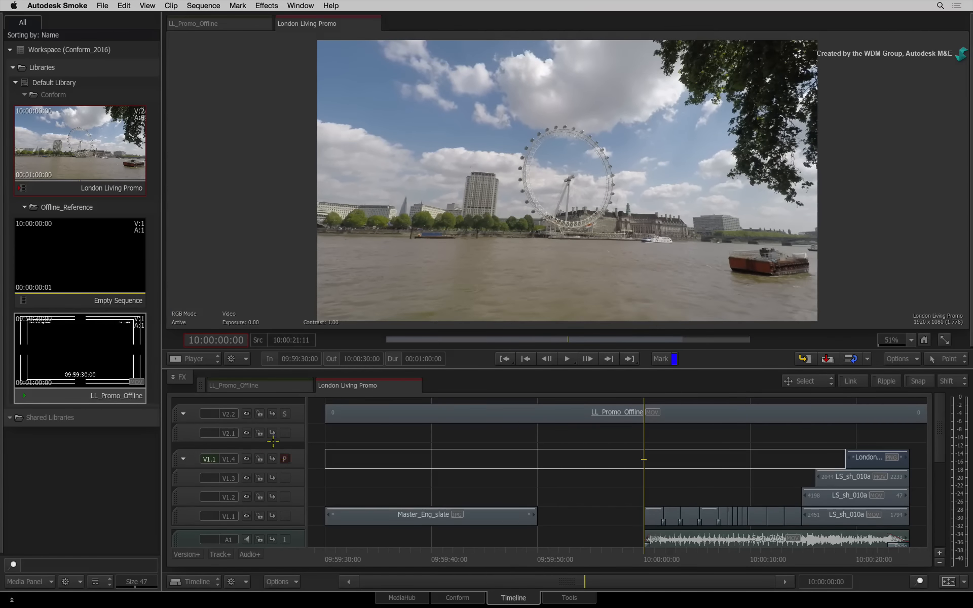
{"action": "left_click", "coordinate": [177, 430]}
{"action": "left_click", "coordinate": [177, 412], "text": "super"}
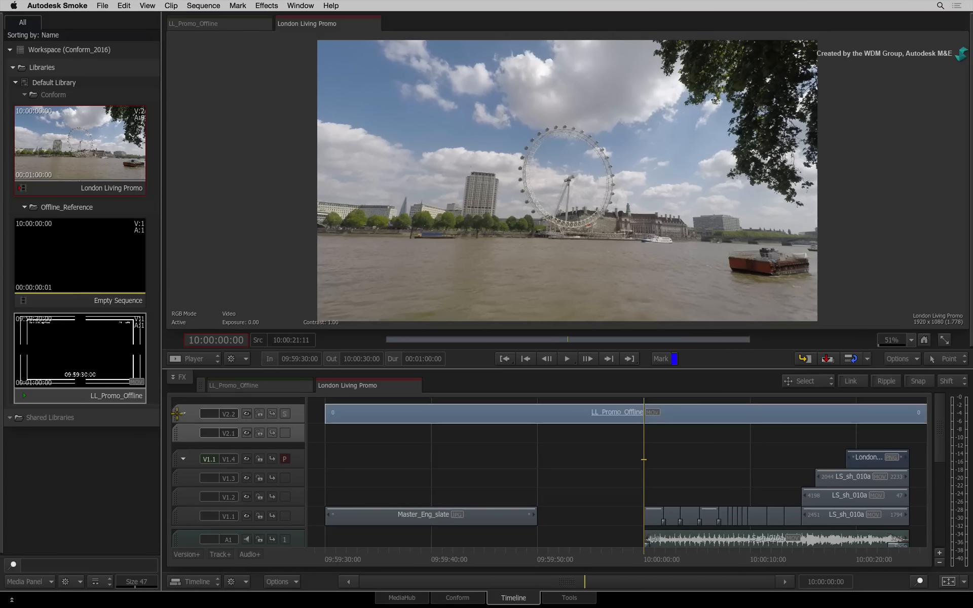
{"action": "left_click_drag", "start_coordinate": [177, 414], "coordinate": [228, 604]}
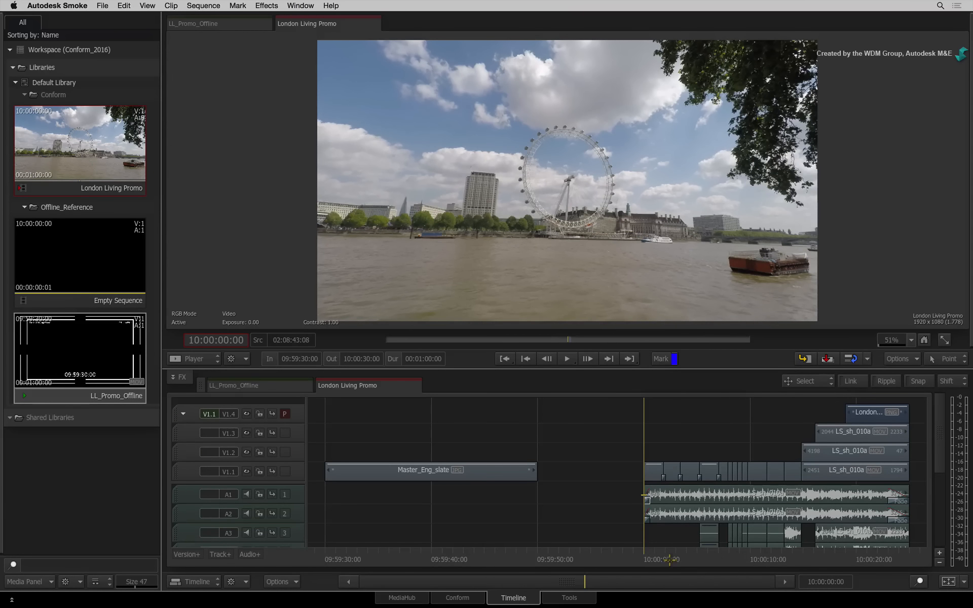
Move the positioner focus up to track V1.4 and scrub through the start of the first shot
{"action": "left_click_drag", "start_coordinate": [641, 494], "coordinate": [636, 420]}
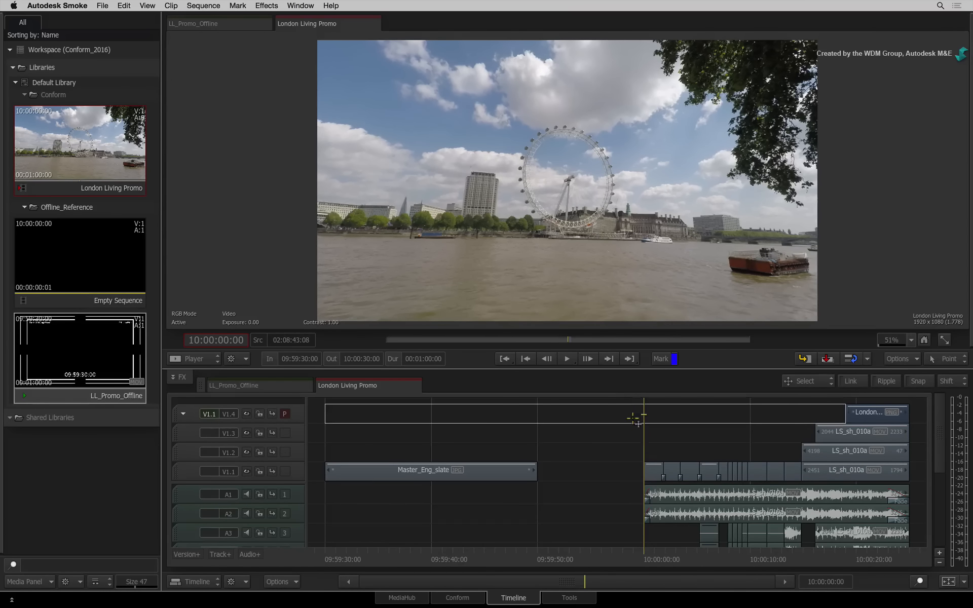
{"action": "mouse_move", "coordinate": [651, 553]}
{"action": "left_mouse_down"}
{"action": "mouse_move", "coordinate": [762, 541]}
{"action": "mouse_move", "coordinate": [637, 550]}
{"action": "mouse_move", "coordinate": [646, 557]}
{"action": "left_mouse_up"}
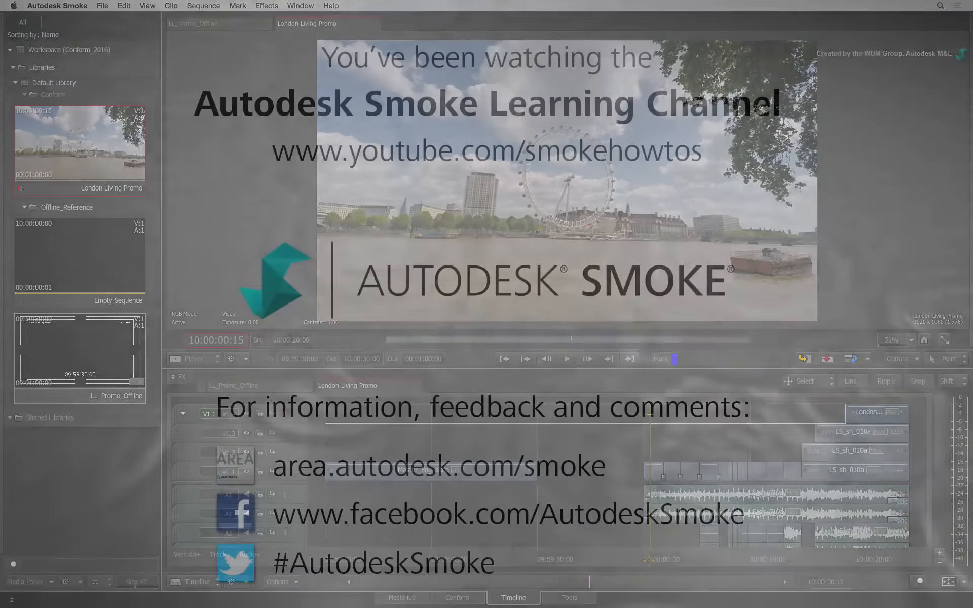